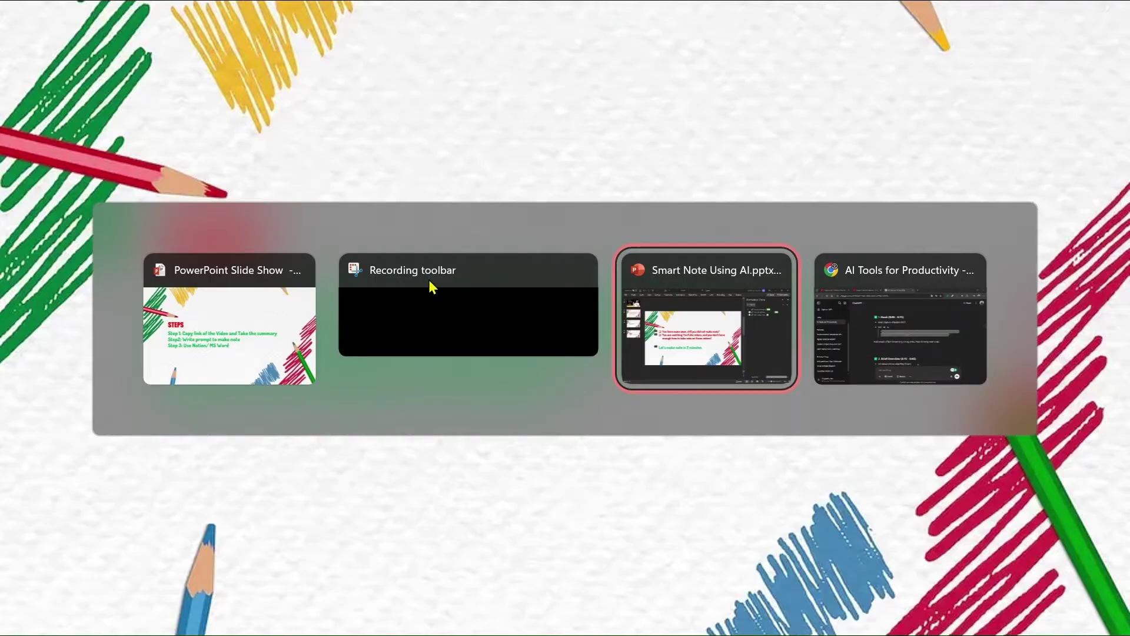
key("alt+Tab")
Switch to Chrome's YouTube results for 'wireless cellular network'.
left_click(305, 12)
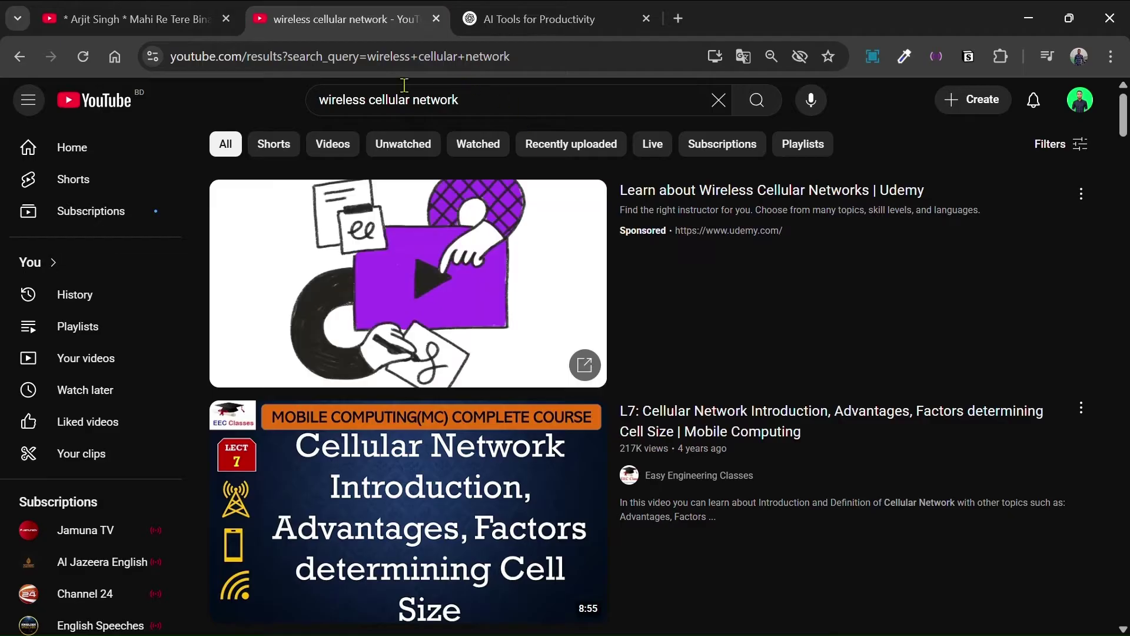
left_click(492, 99)
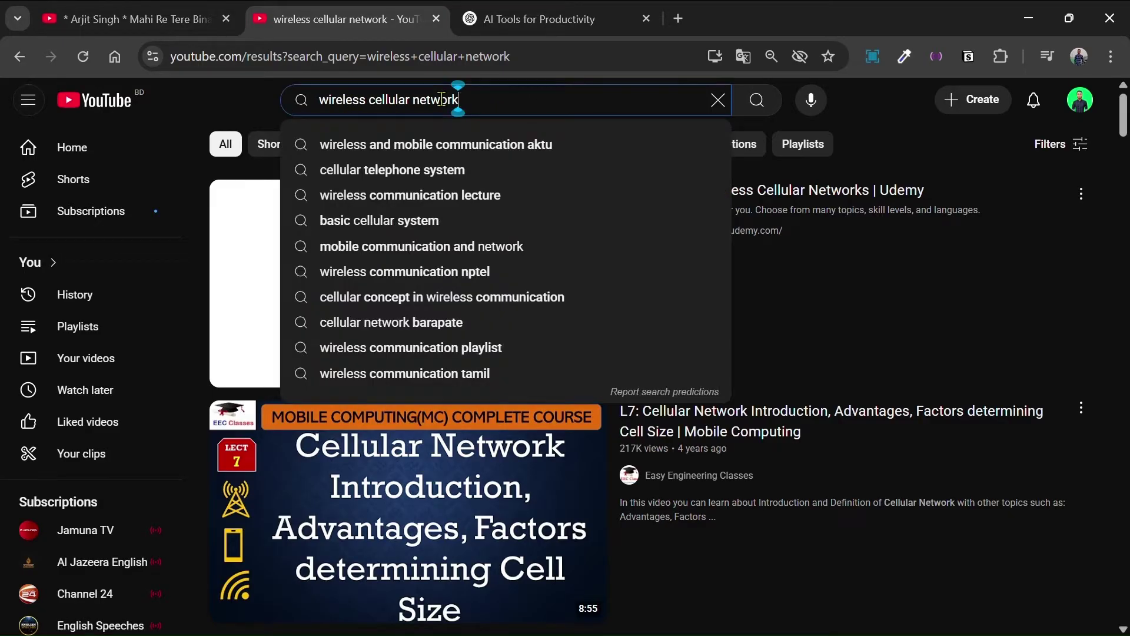
left_click_drag(468, 98, 397, 99)
left_click(583, 83)
Open the Mobile Communications video, pause it at 2:30, and select its web address.
scroll(588, 308, "down", 20)
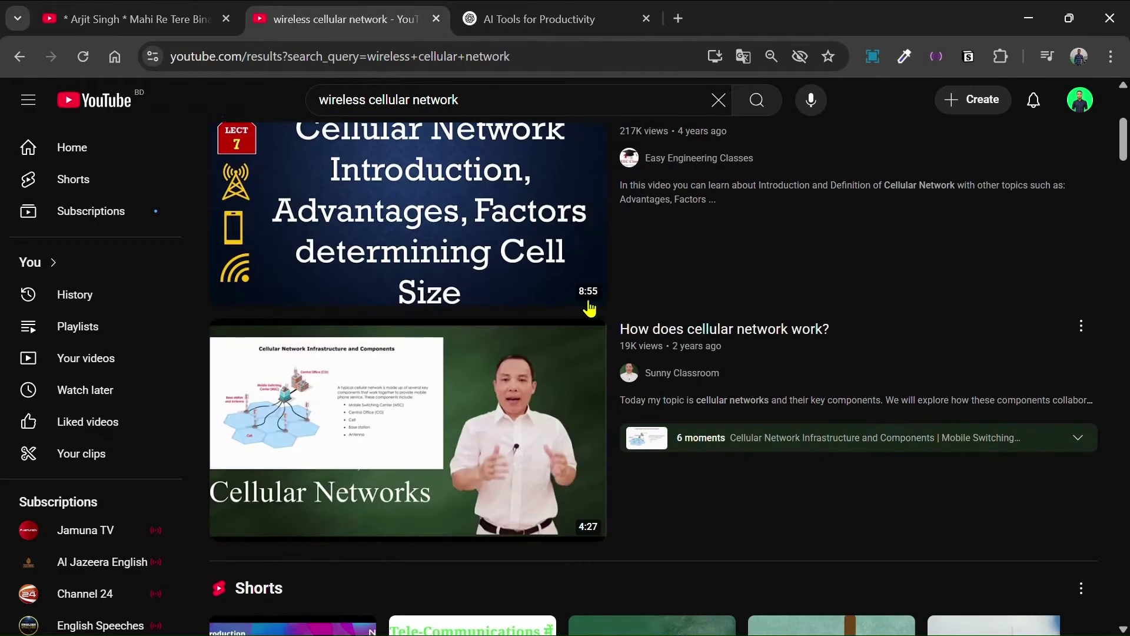
scroll(589, 308, "up", 3)
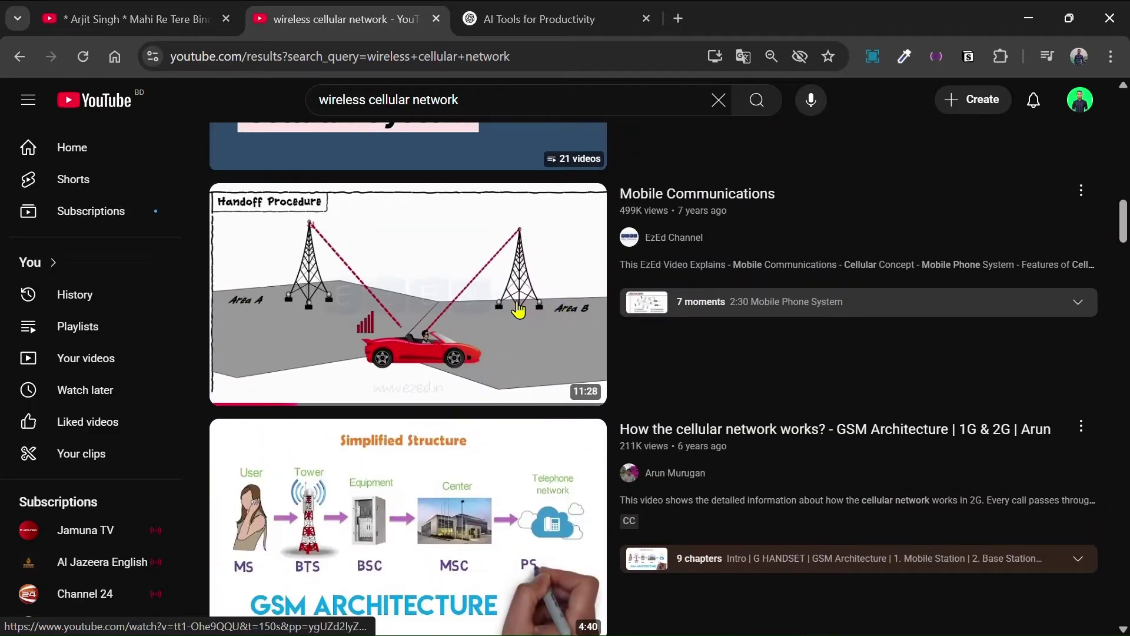
left_click(456, 299)
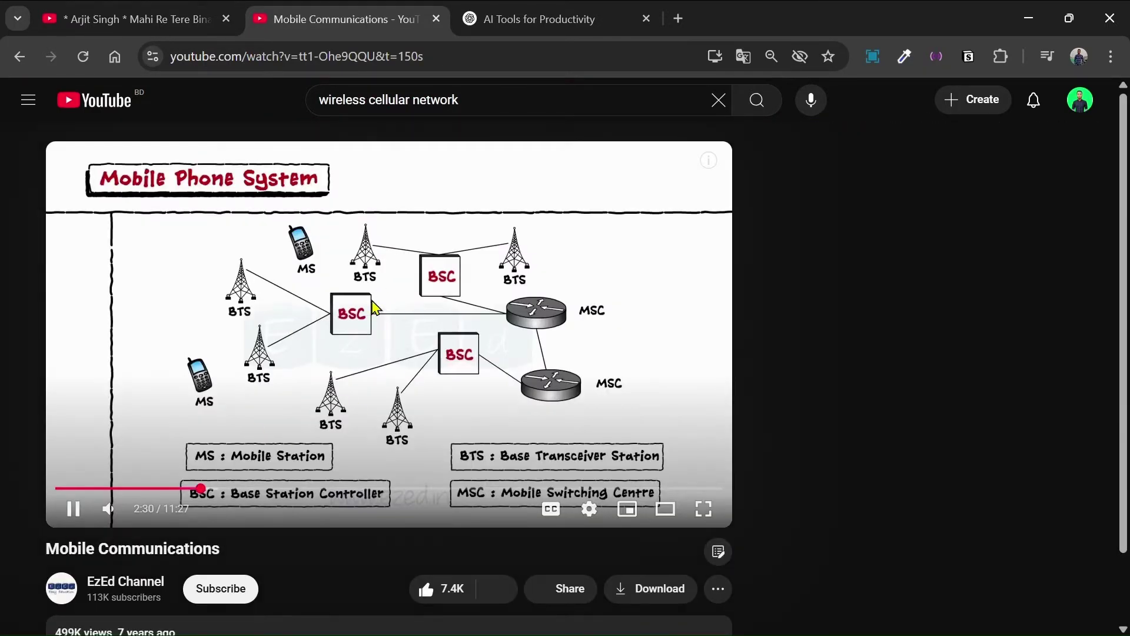
left_click(375, 306)
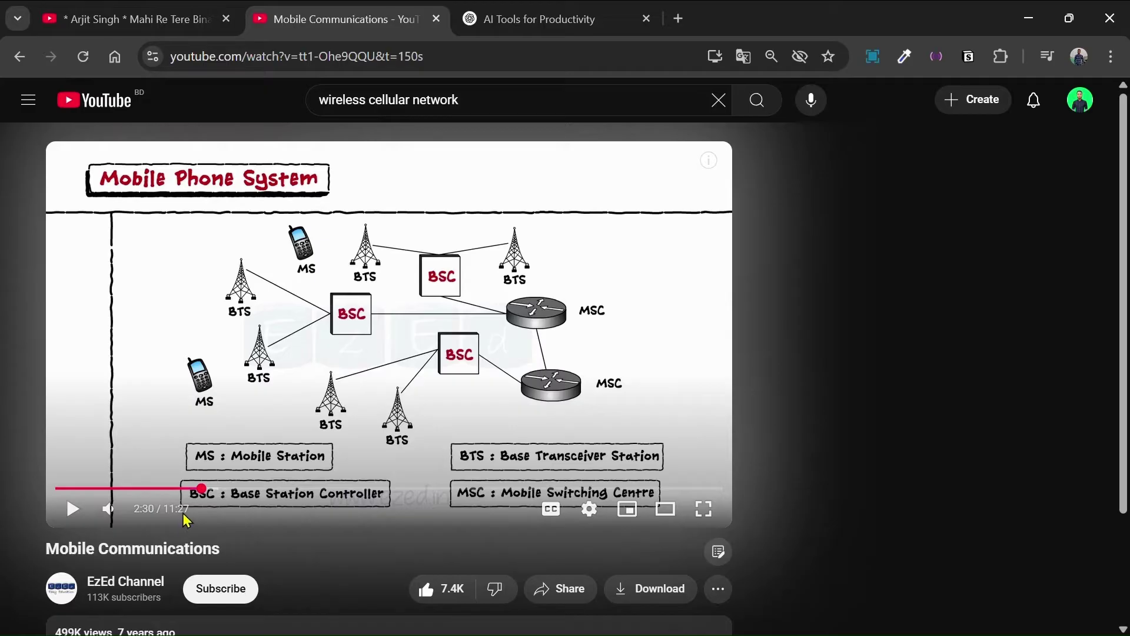
left_click(436, 60)
key("ctrl+c")
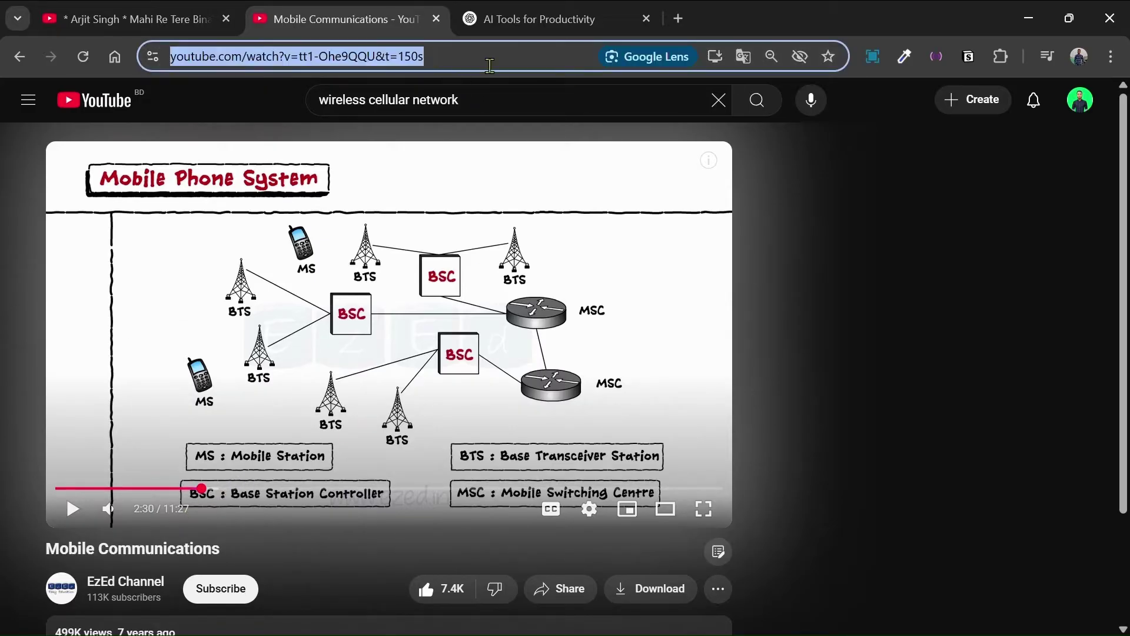
In a new tab, generate a NoteGPT YouTube summary from the pasted video link.
left_click(678, 19)
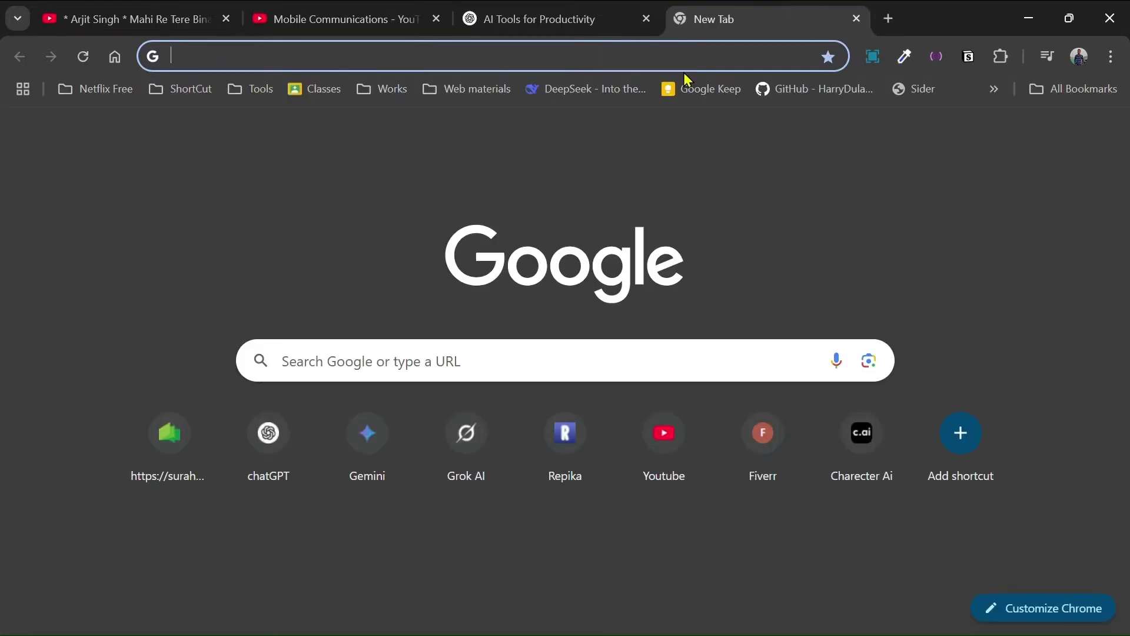
type("notegpt.io/youtube-video-summarizer")
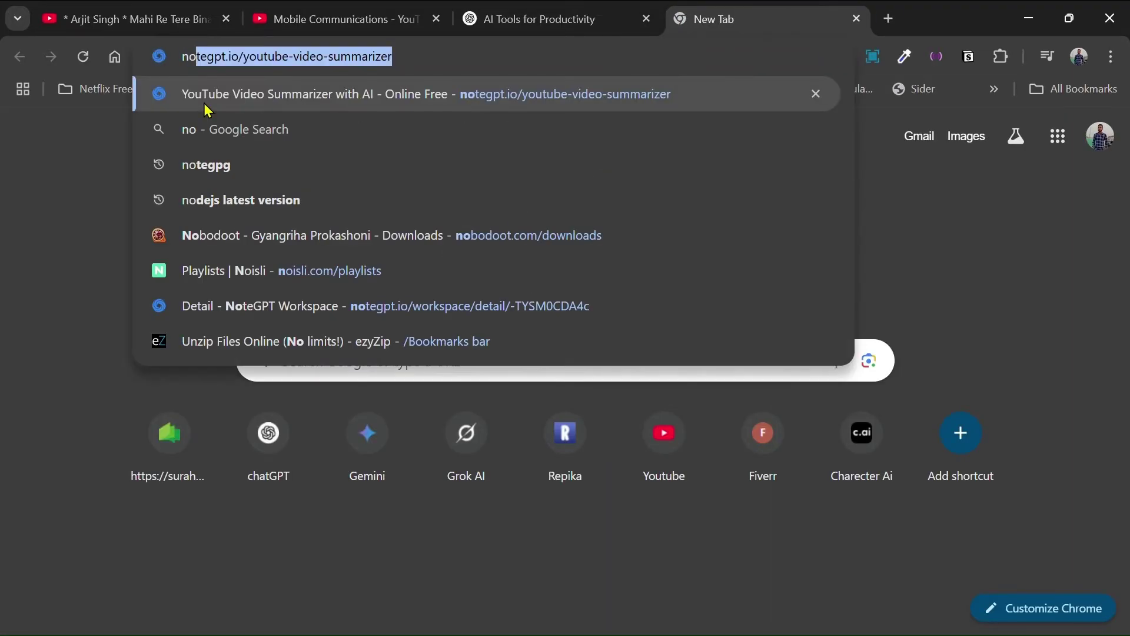
key("Right")
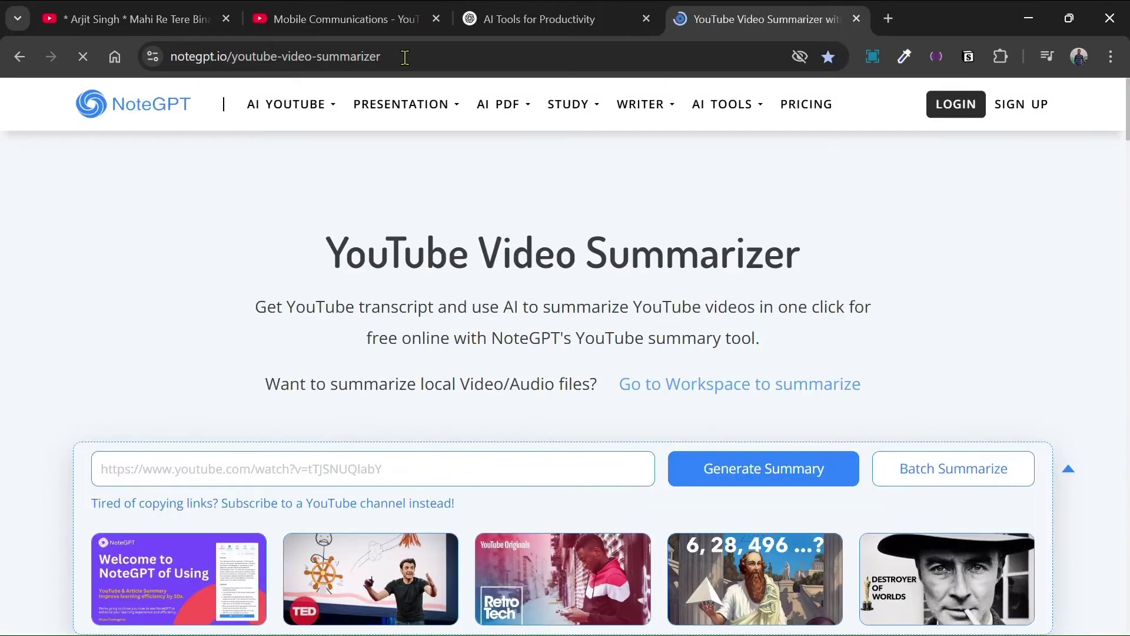
left_click(404, 471)
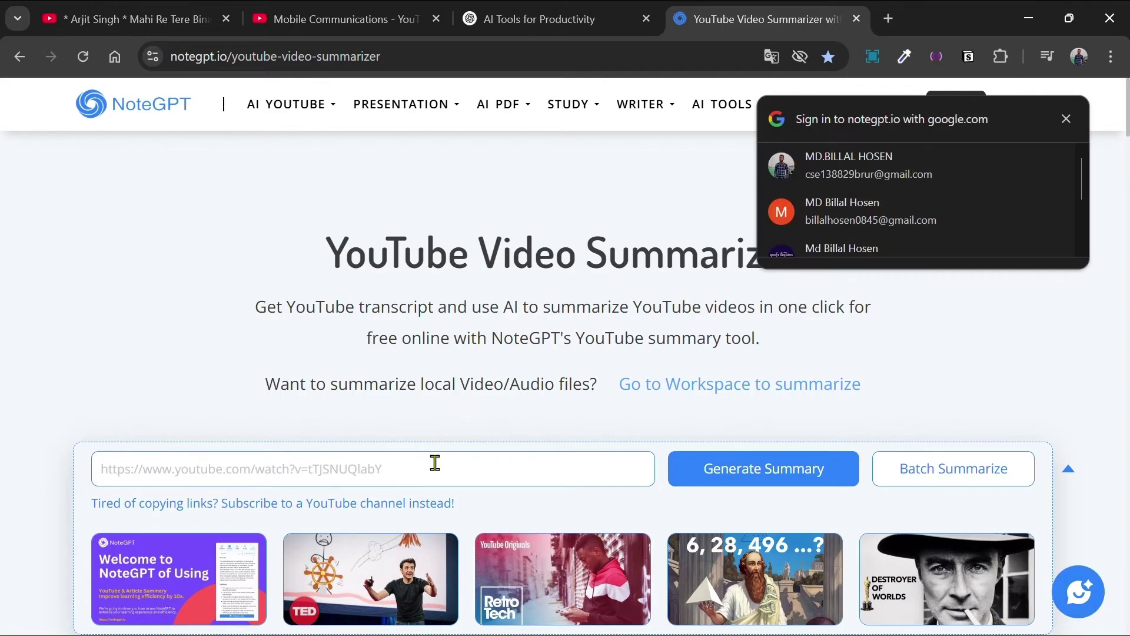
scroll(559, 422, "down", 1)
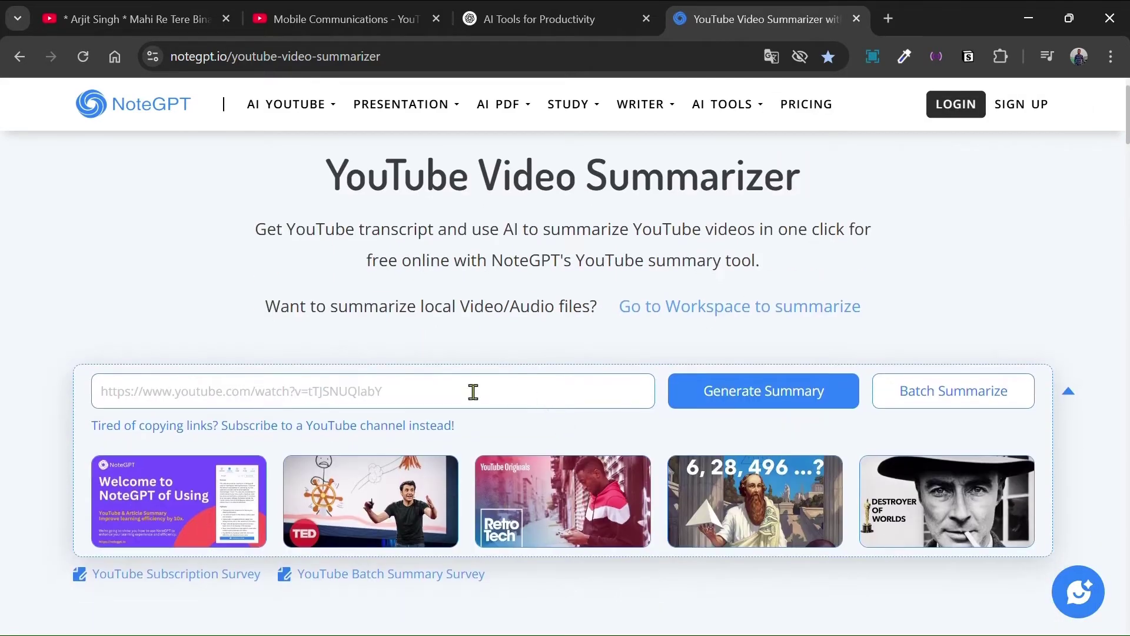
left_click(419, 402)
key("ctrl+v")
left_click(740, 399)
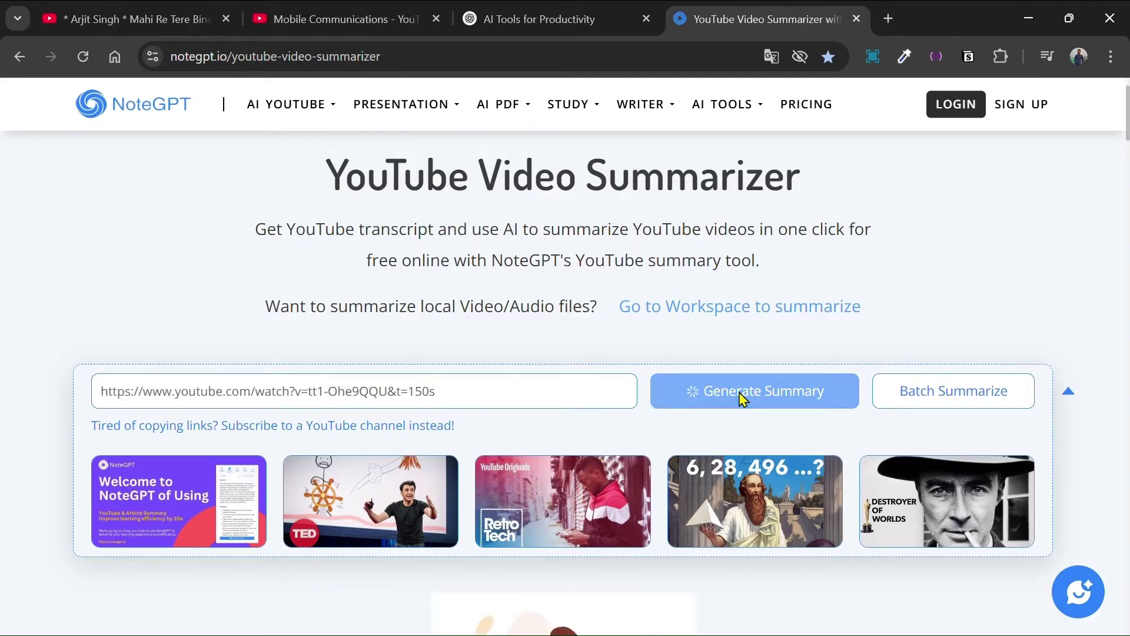
Copy the Mobile Communications video's full timestamped transcript.
scroll(740, 399, "down", 2)
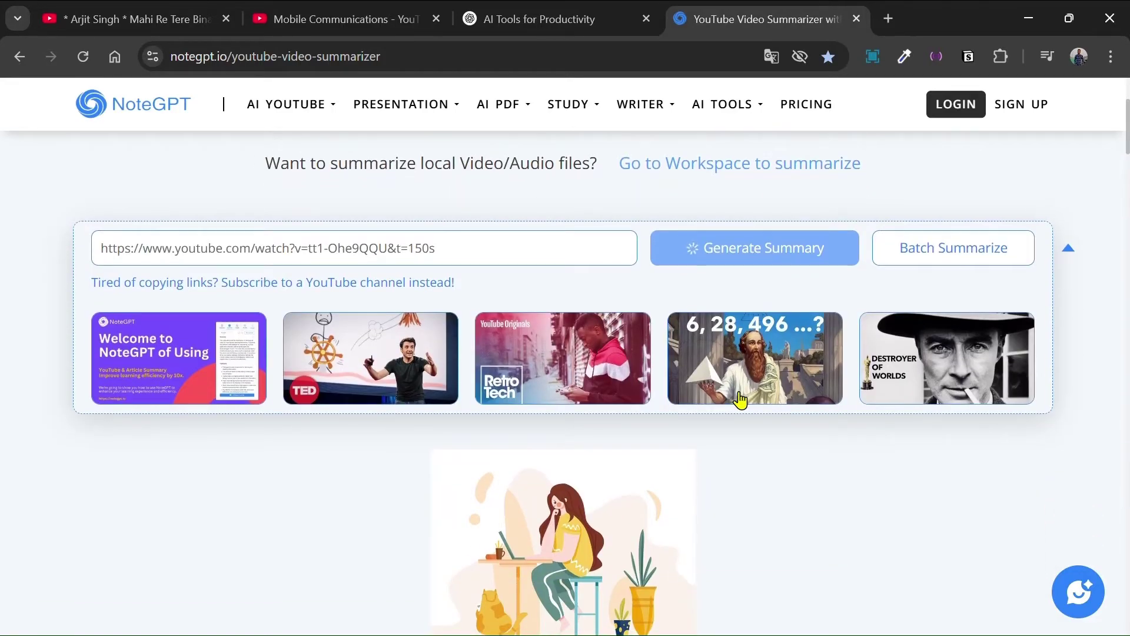
scroll(642, 396, "down", 1)
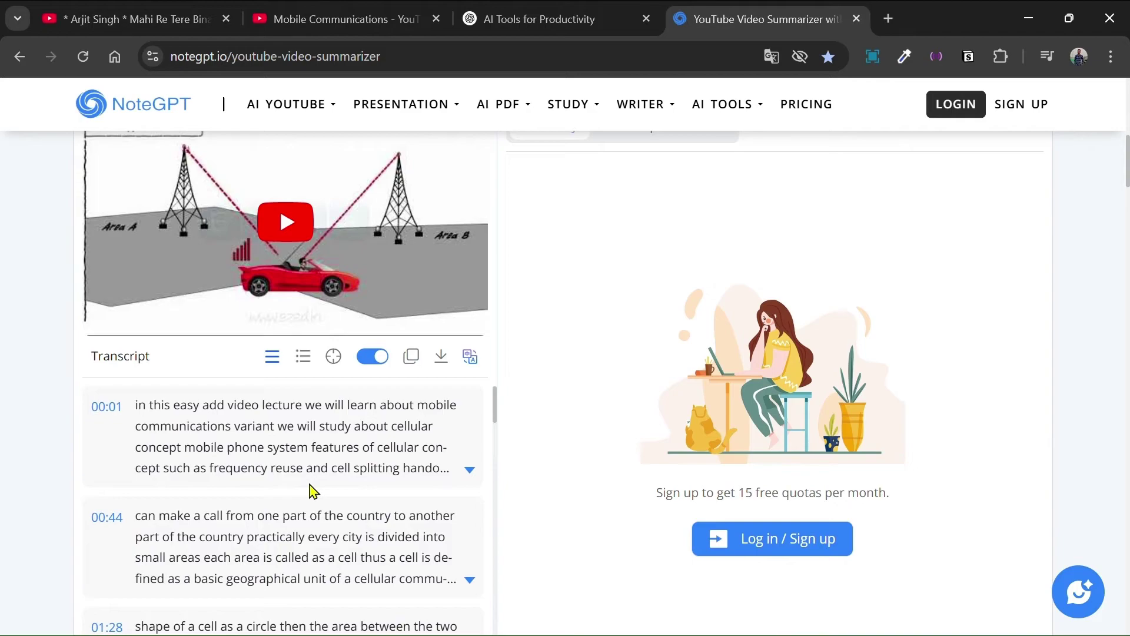
scroll(310, 482, "down", 6)
scroll(310, 483, "down", 10)
scroll(308, 480, "up", 15)
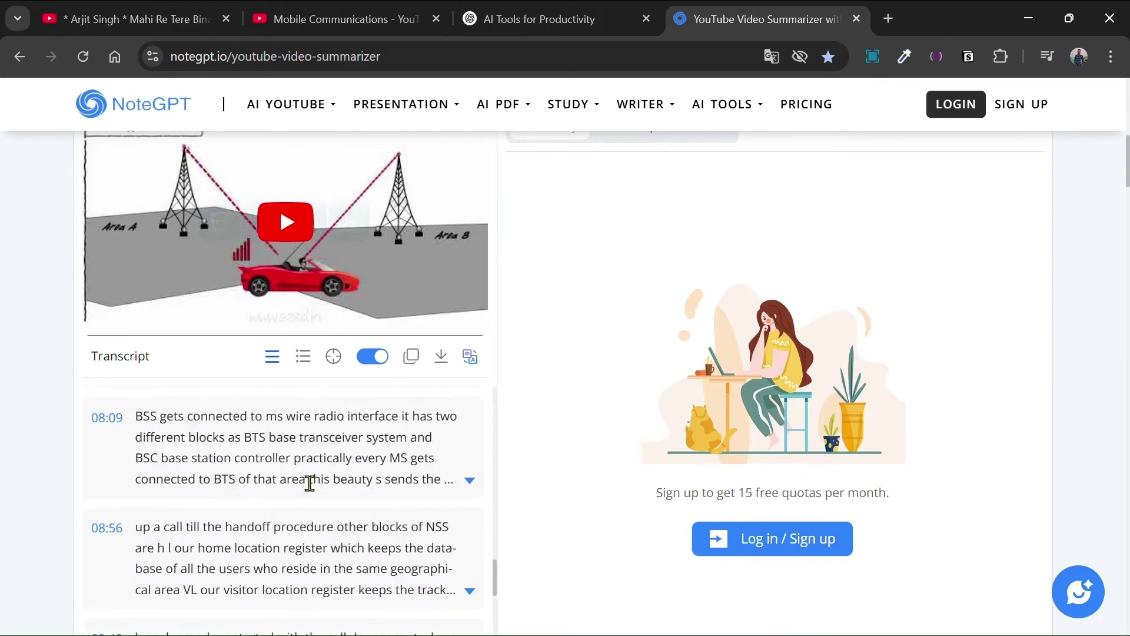
scroll(320, 498, "up", 8)
scroll(310, 487, "down", 9)
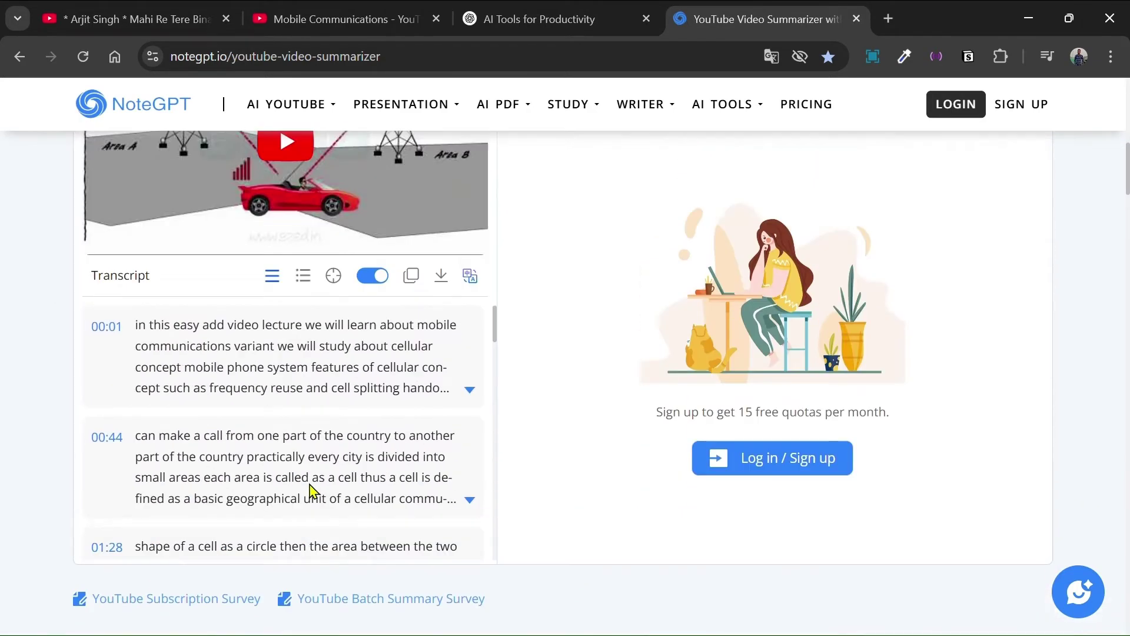
scroll(311, 486, "up", 1)
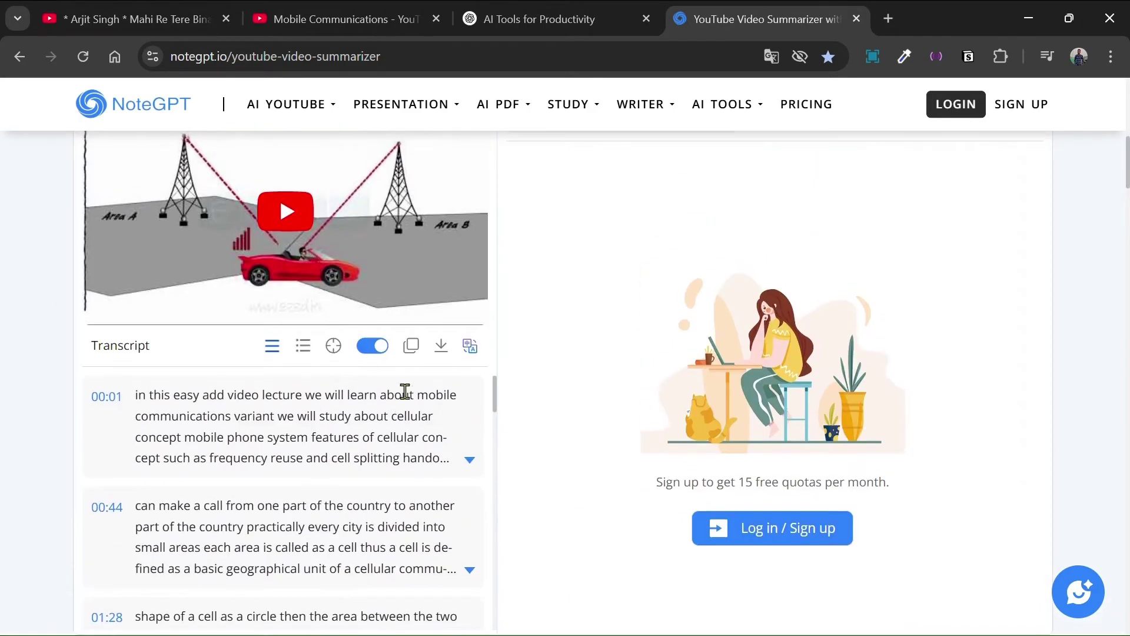
left_click(411, 346)
In a new ChatGPT tab, write 'Make a self explanatory note on this…' with the transcript pasted below.
left_click(886, 19)
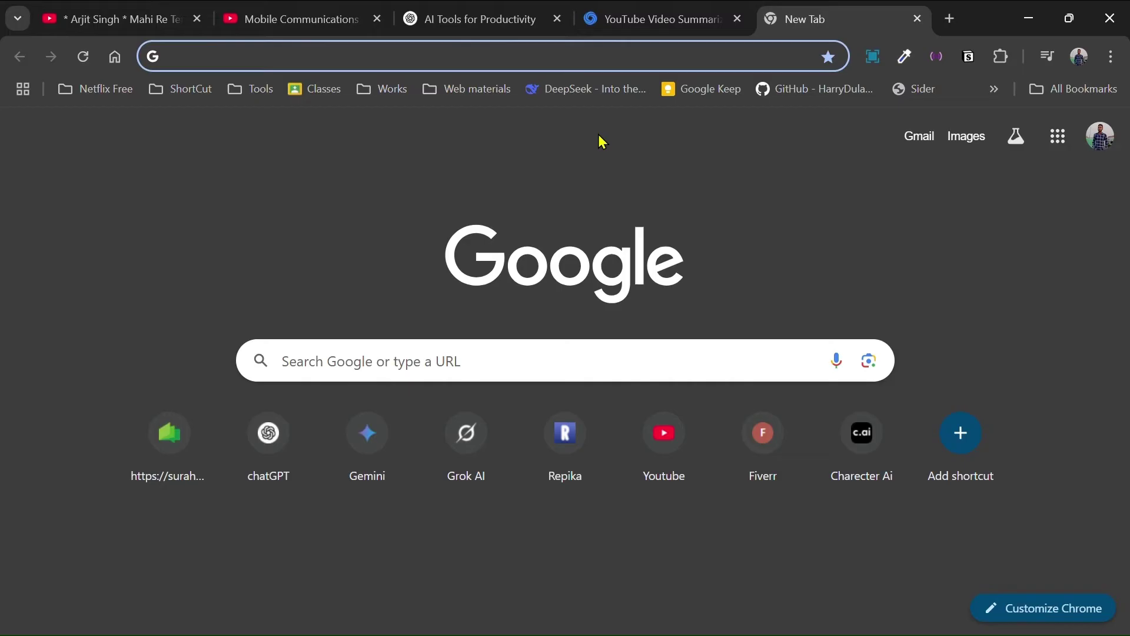
left_click(268, 462)
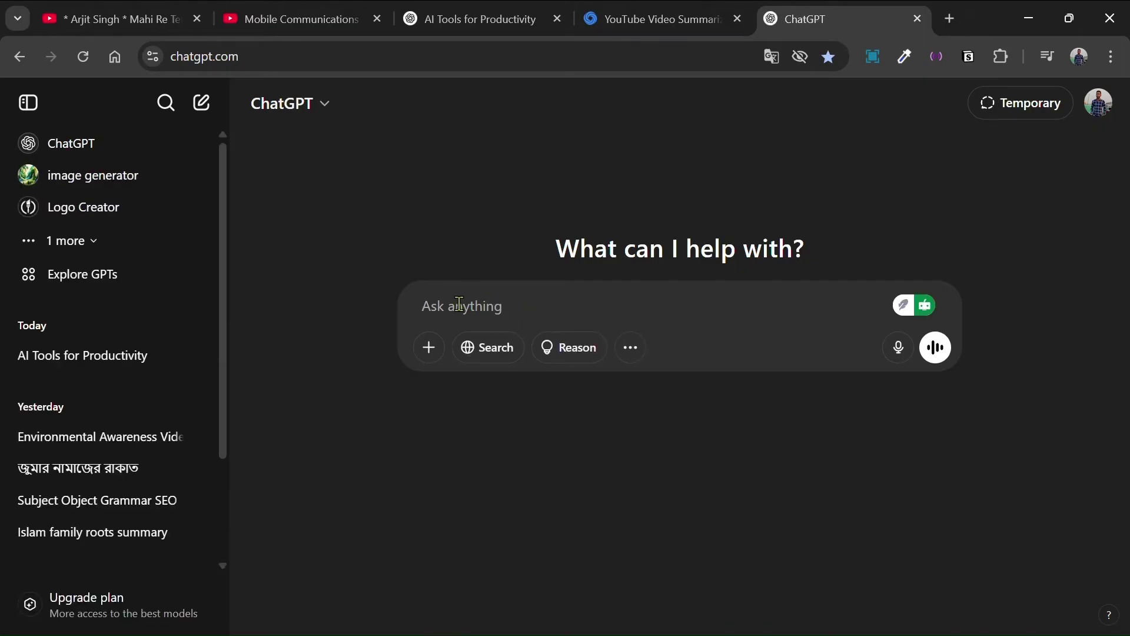
type("Make a s")
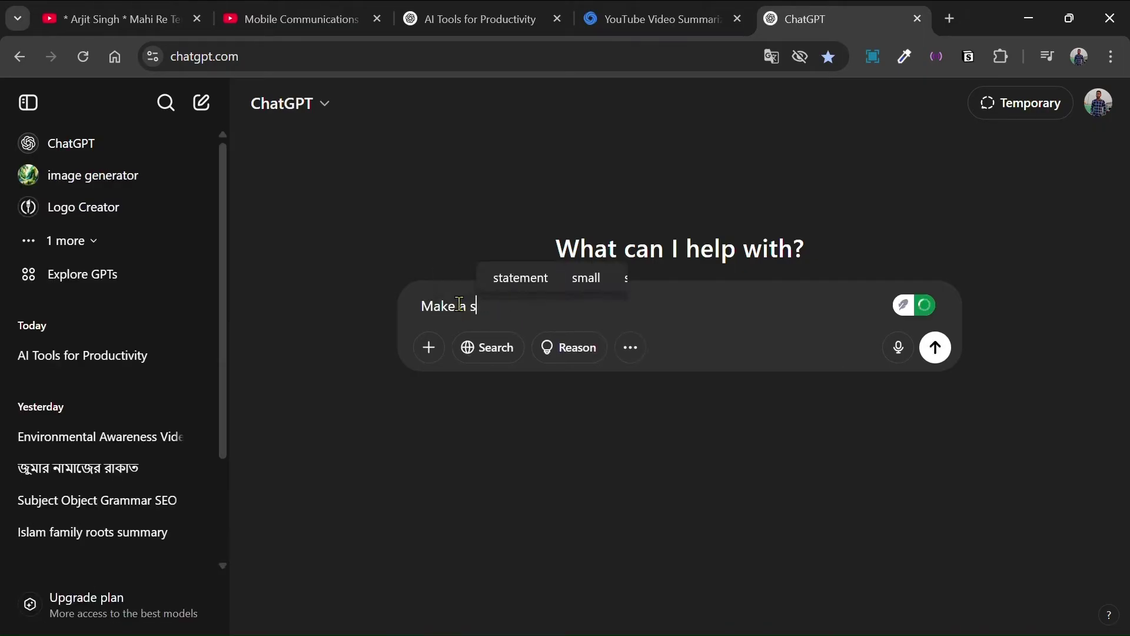
type("elf expl")
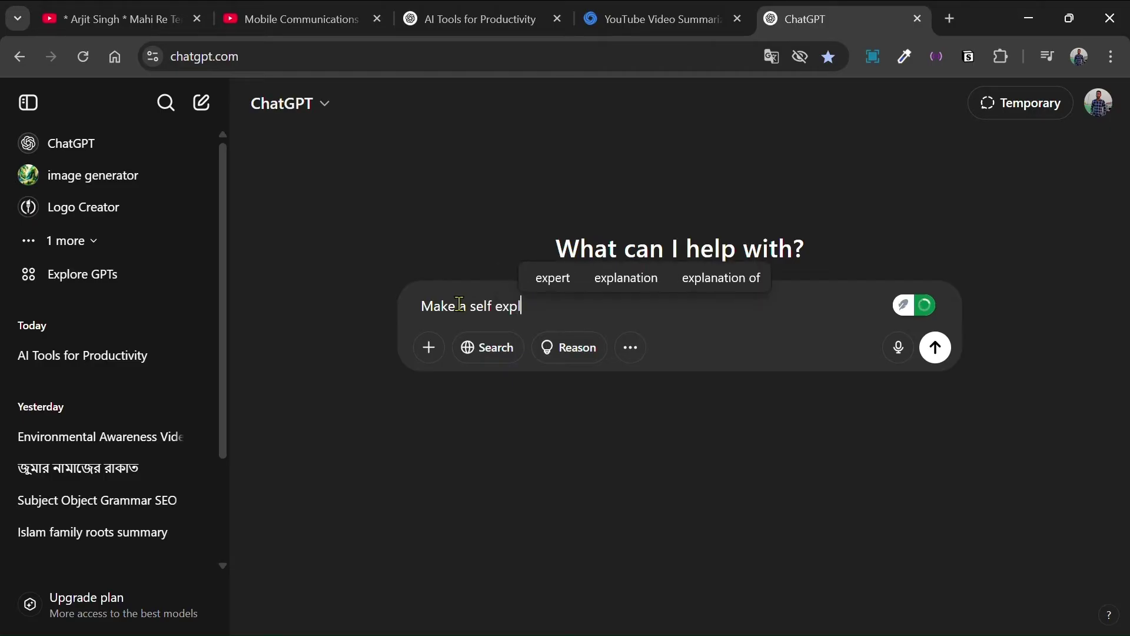
type("a")
type("natory ")
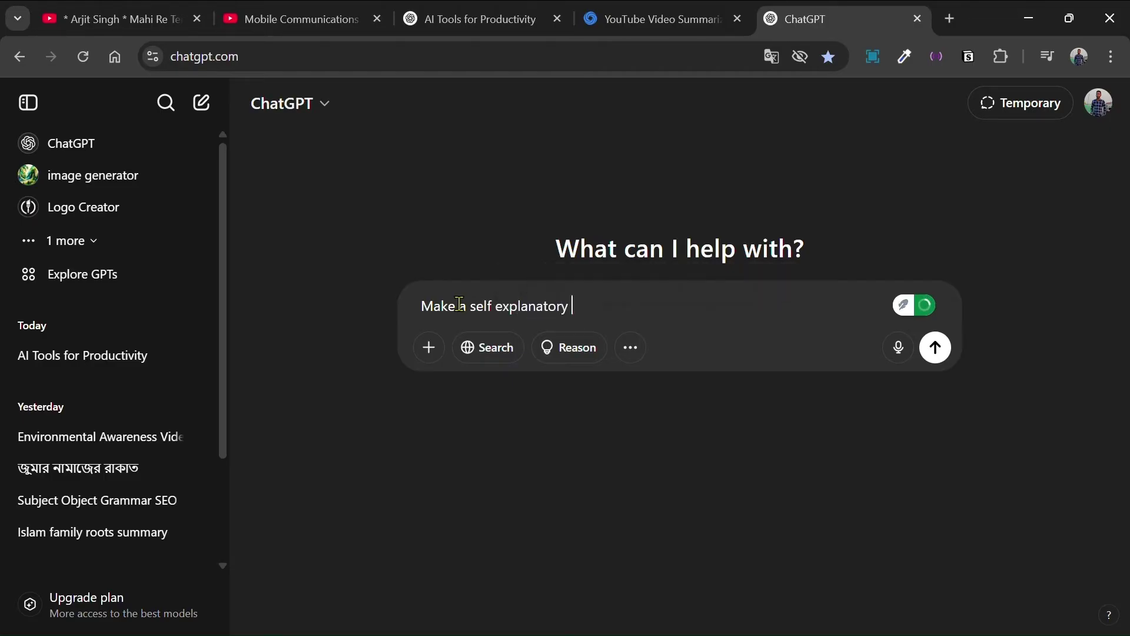
type("note on this. Use exa")
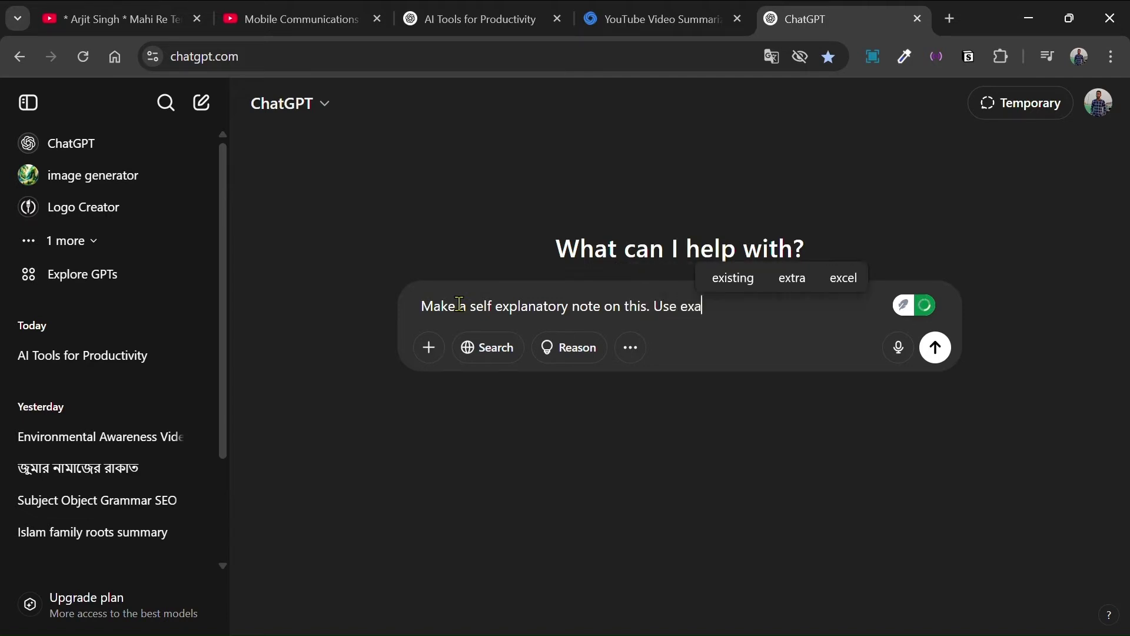
type("mple so that ")
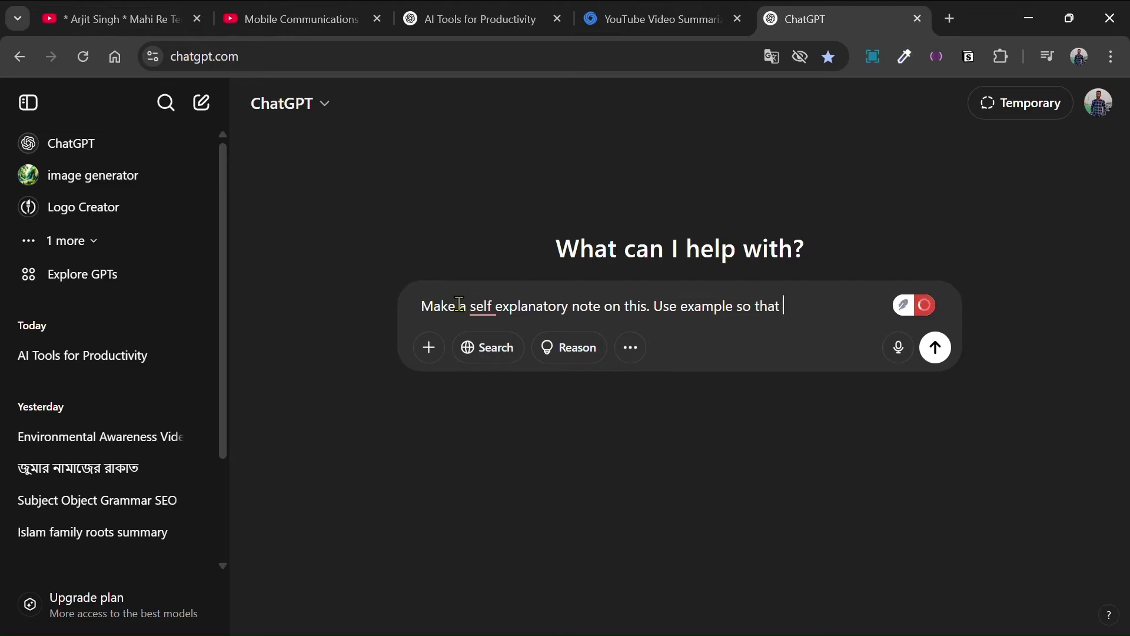
type("I can und")
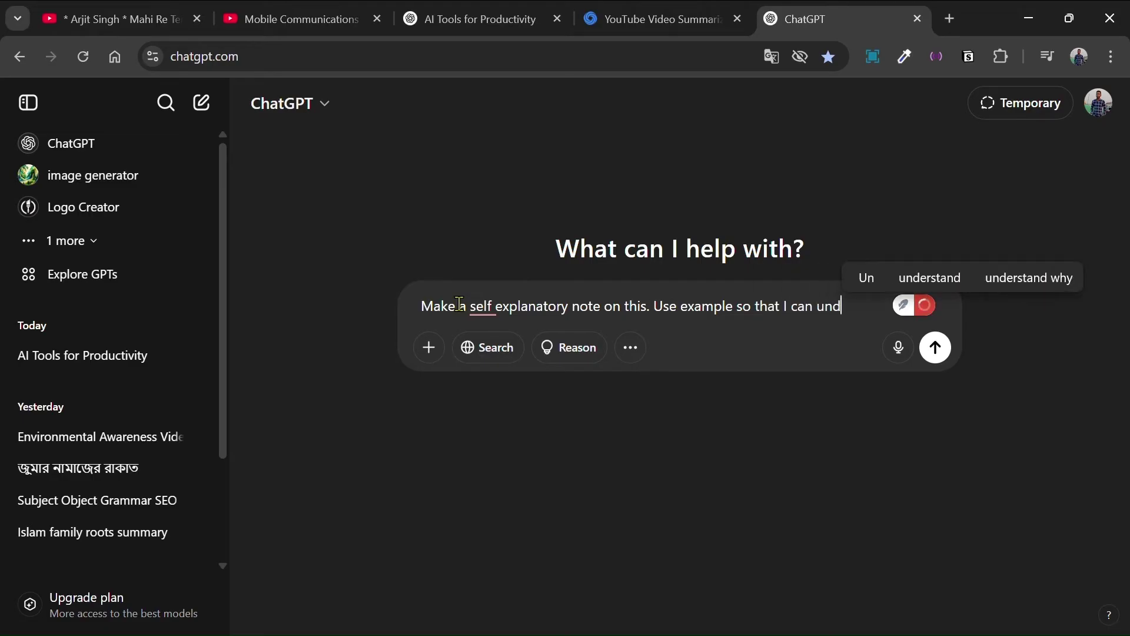
type("erstan")
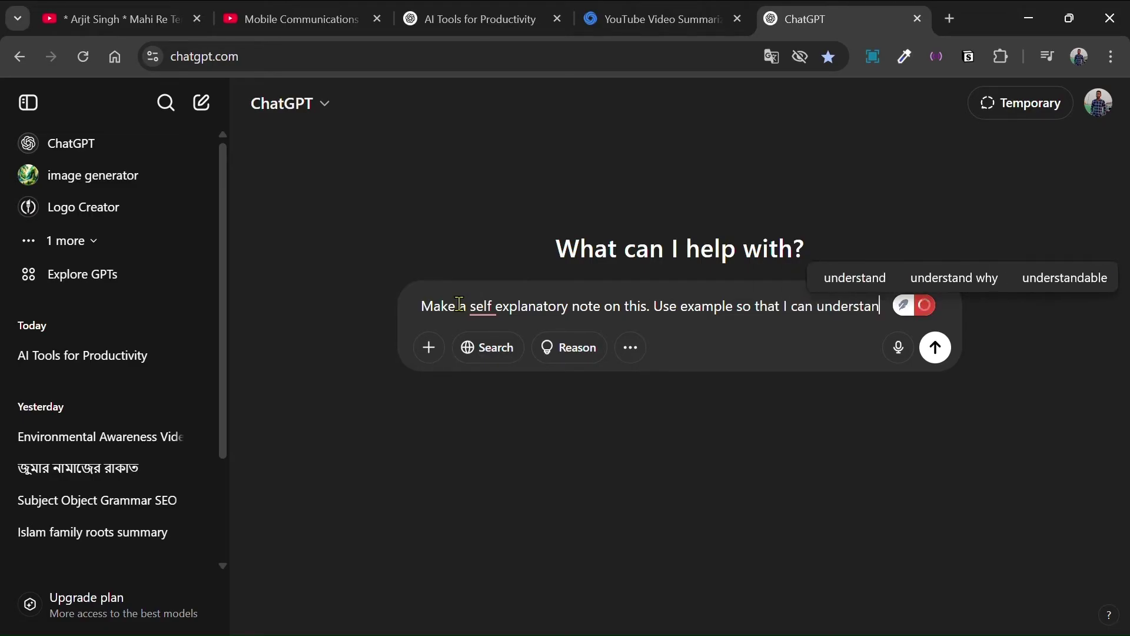
type("d and relate")
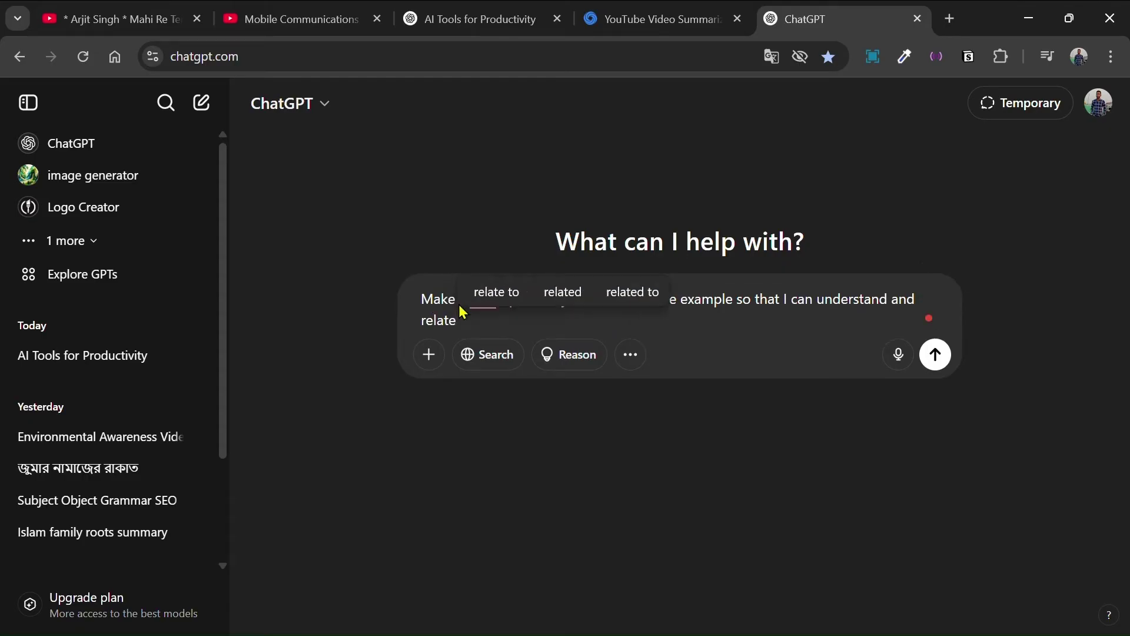
type(":")
key("shift+Return")
key("shift+Return")
key("ctrl+v")
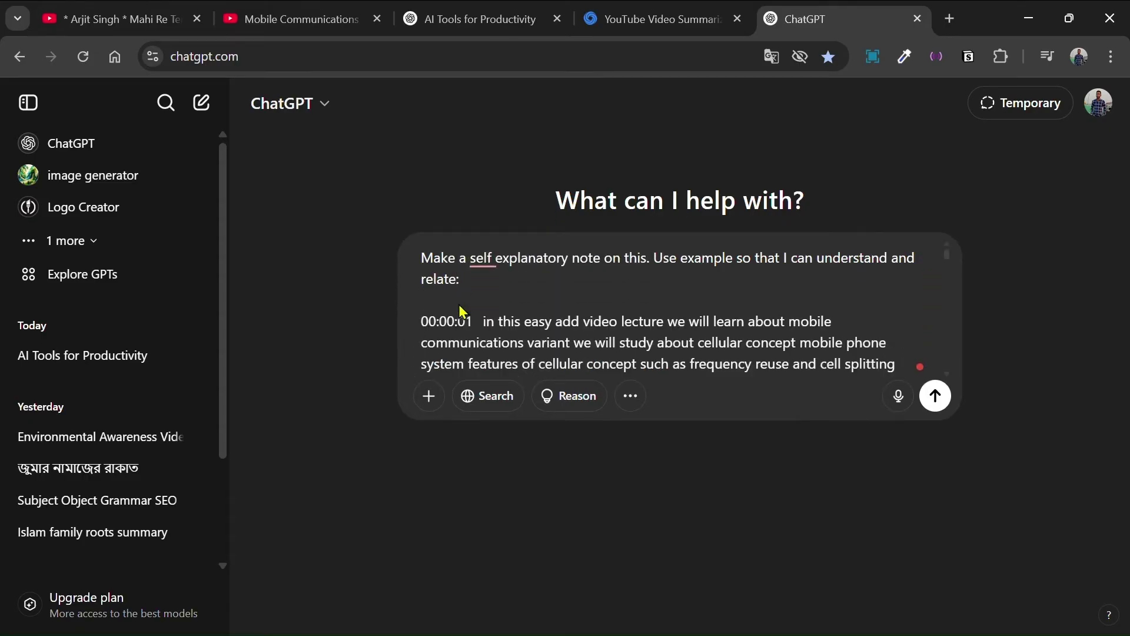
scroll(588, 329, "down", 20)
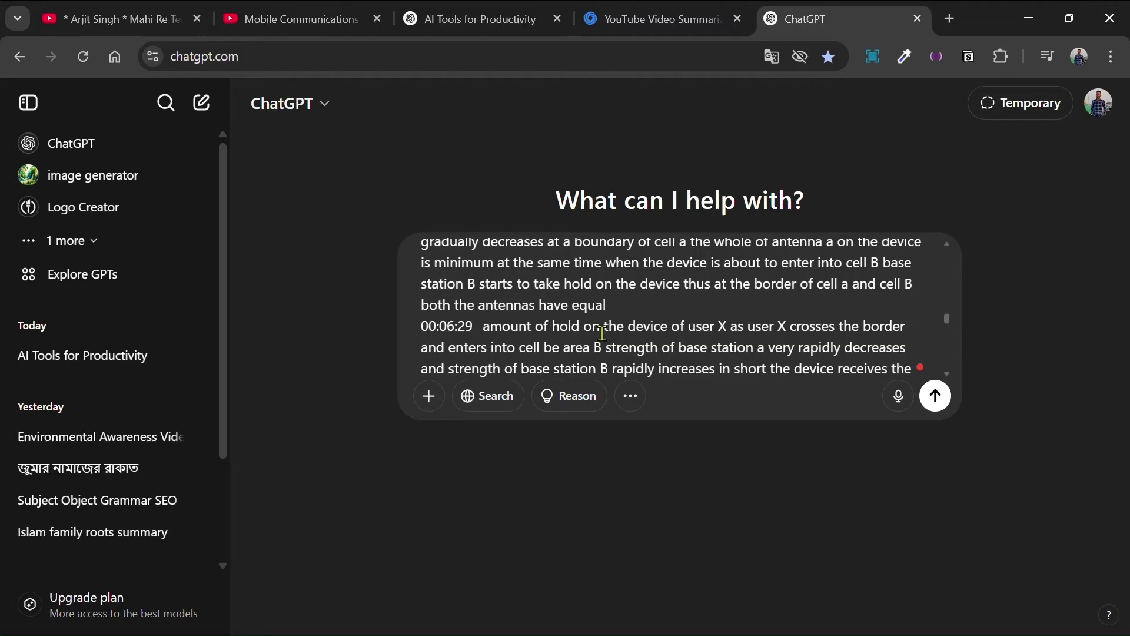
scroll(603, 333, "down", 5)
scroll(602, 333, "up", 20)
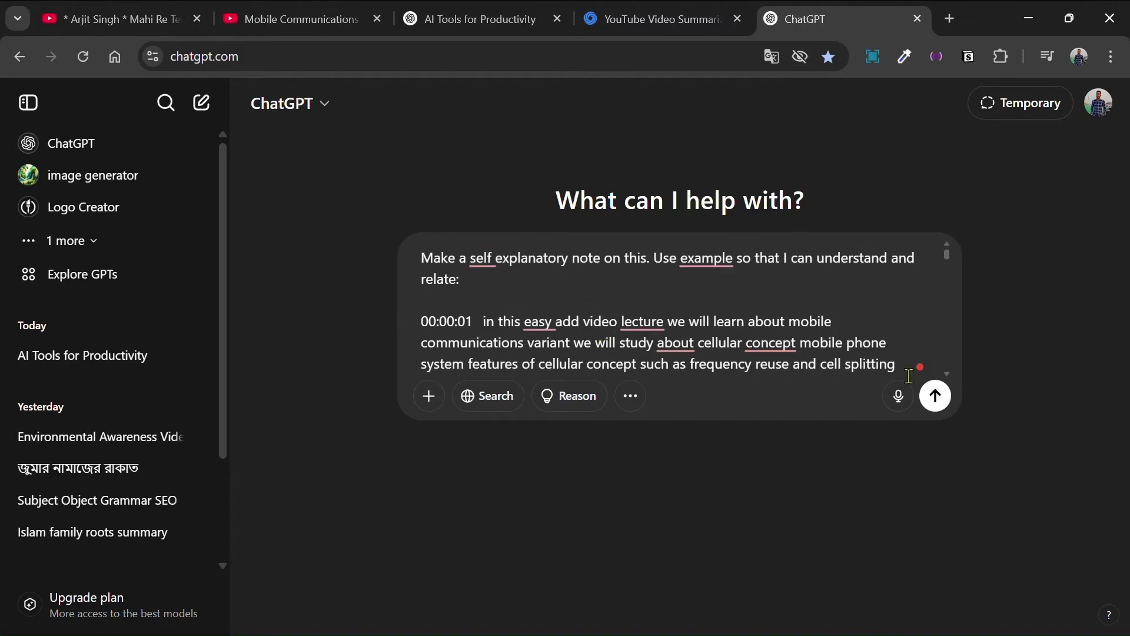
Send the note request with the transcript and let ChatGPT generate 'Understanding Mobile Communication (With Examples)'.
left_click(934, 408)
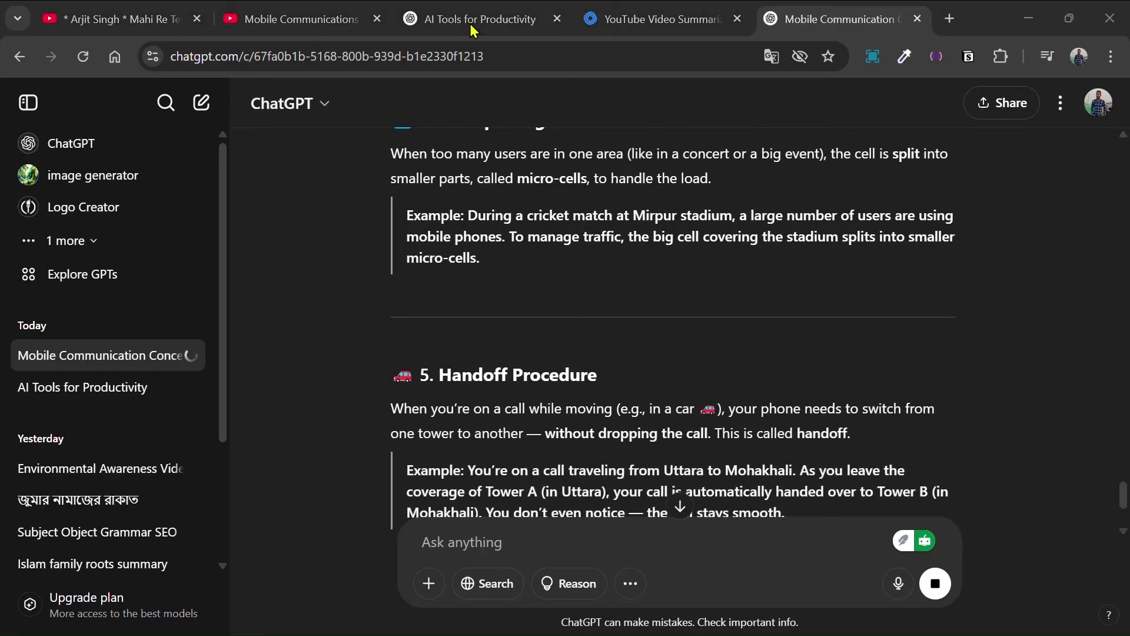
Copy ChatGPT's full note from heading to Review Summary and minimize the browser to the desktop.
scroll(530, 312, "down", 4)
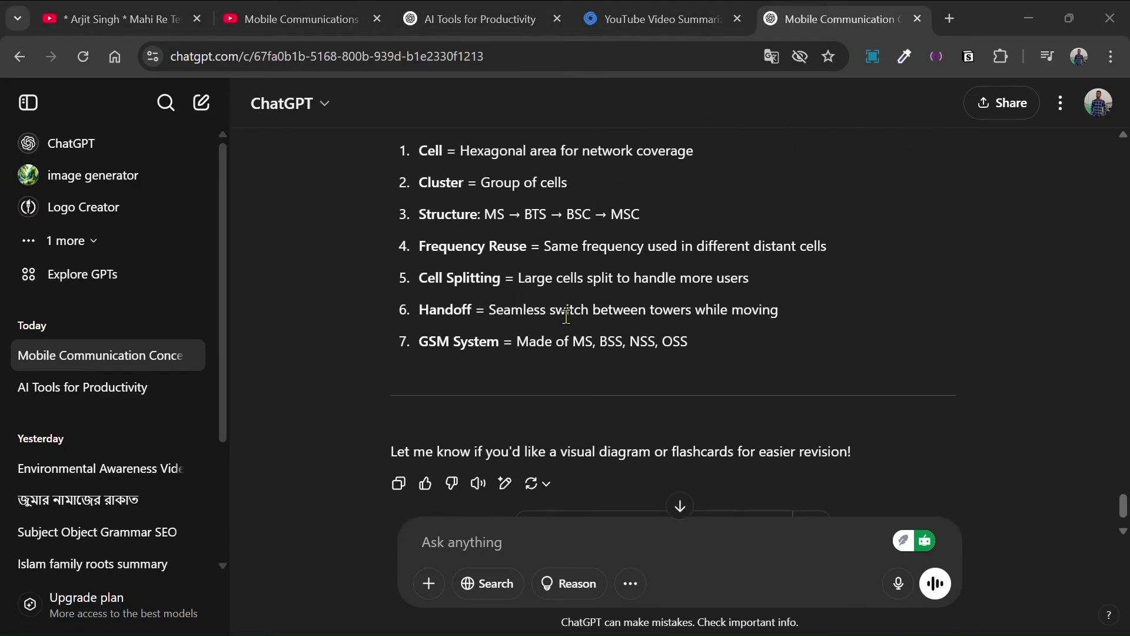
left_click_drag(696, 356, 379, 402)
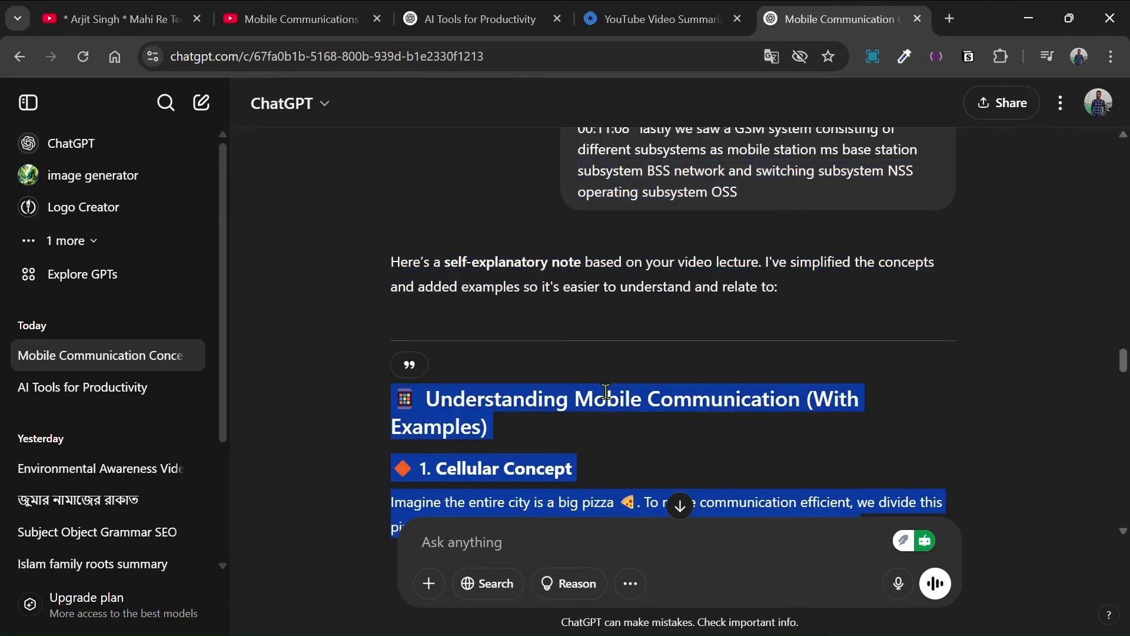
key("super+d")
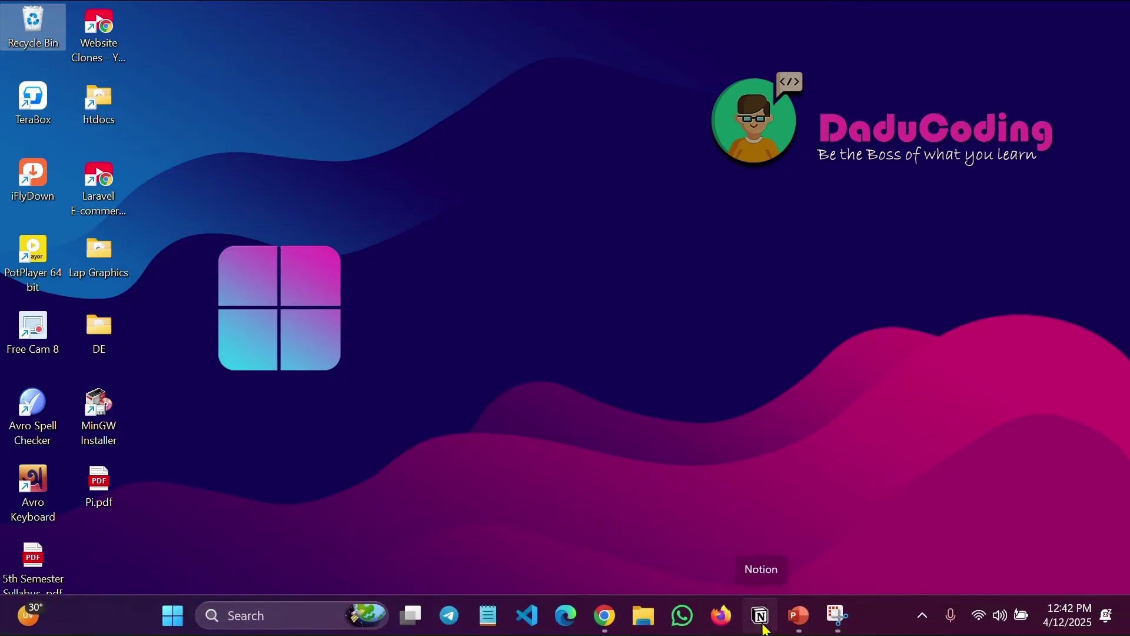
Bring up Notion on the Semester Final Preparation page with the page list docked open.
left_click(766, 628)
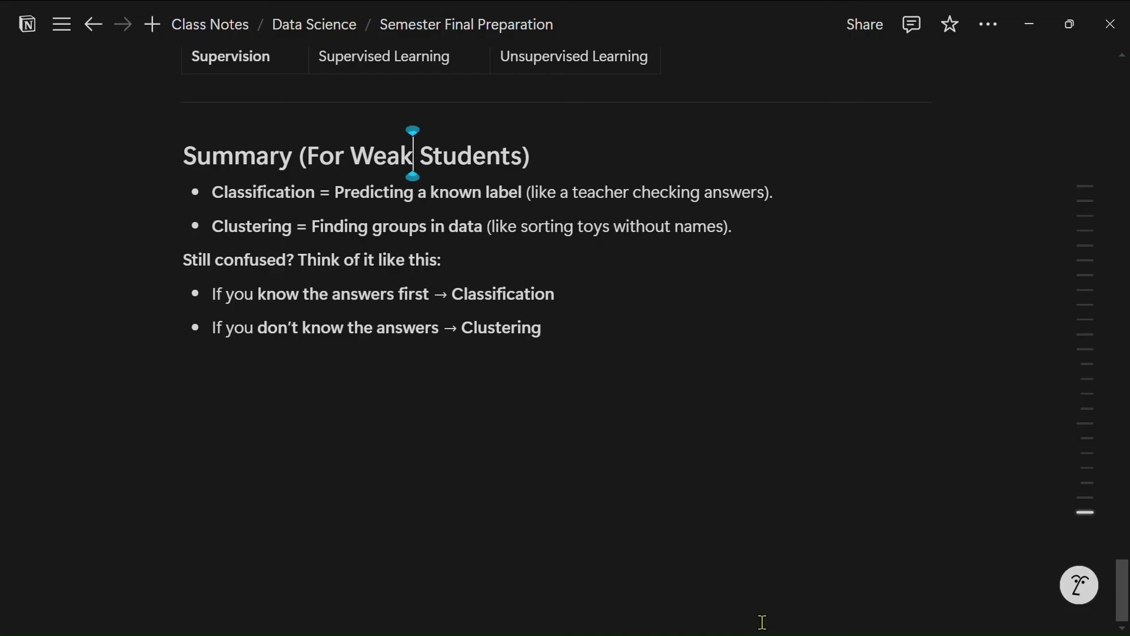
left_click(62, 25)
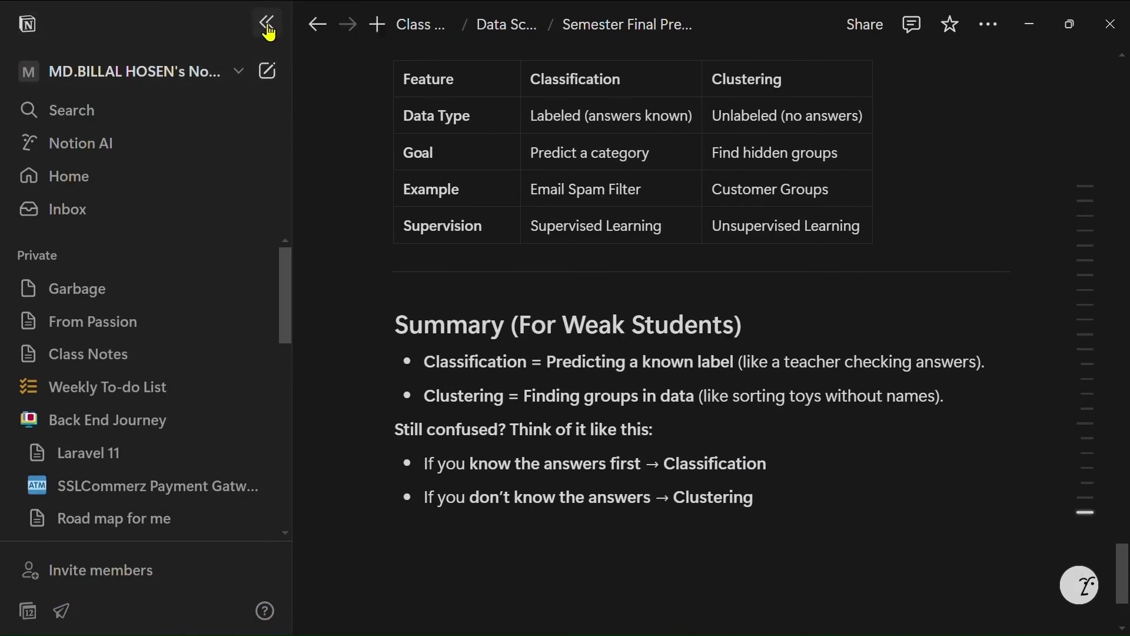
left_click(268, 25)
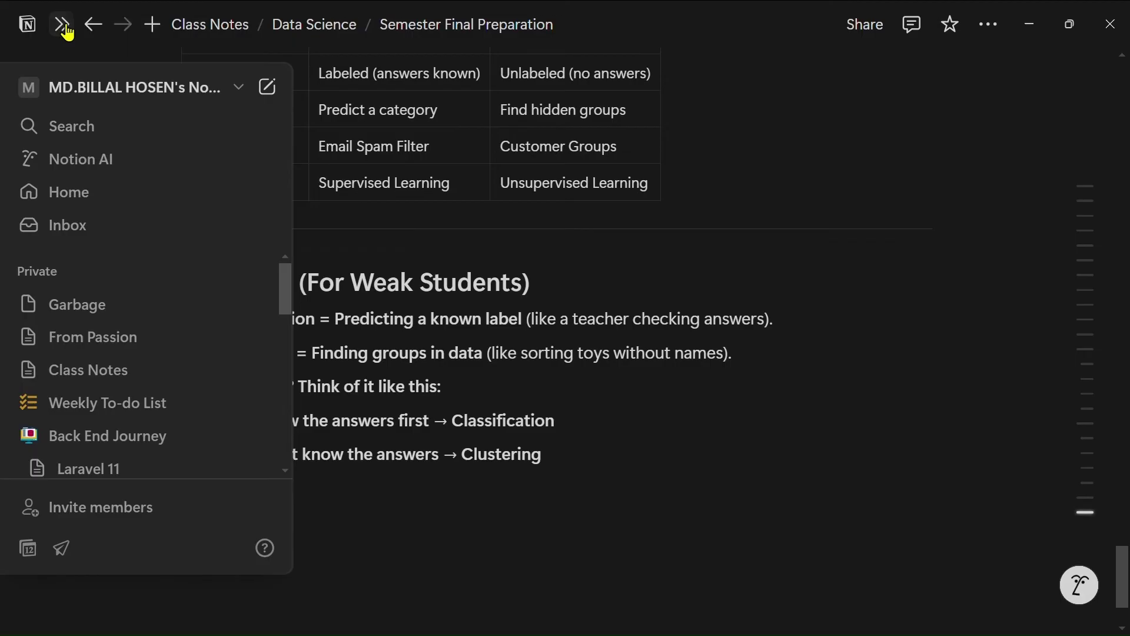
left_click(67, 33)
scroll(68, 328, "down", 1)
scroll(76, 298, "up", 1)
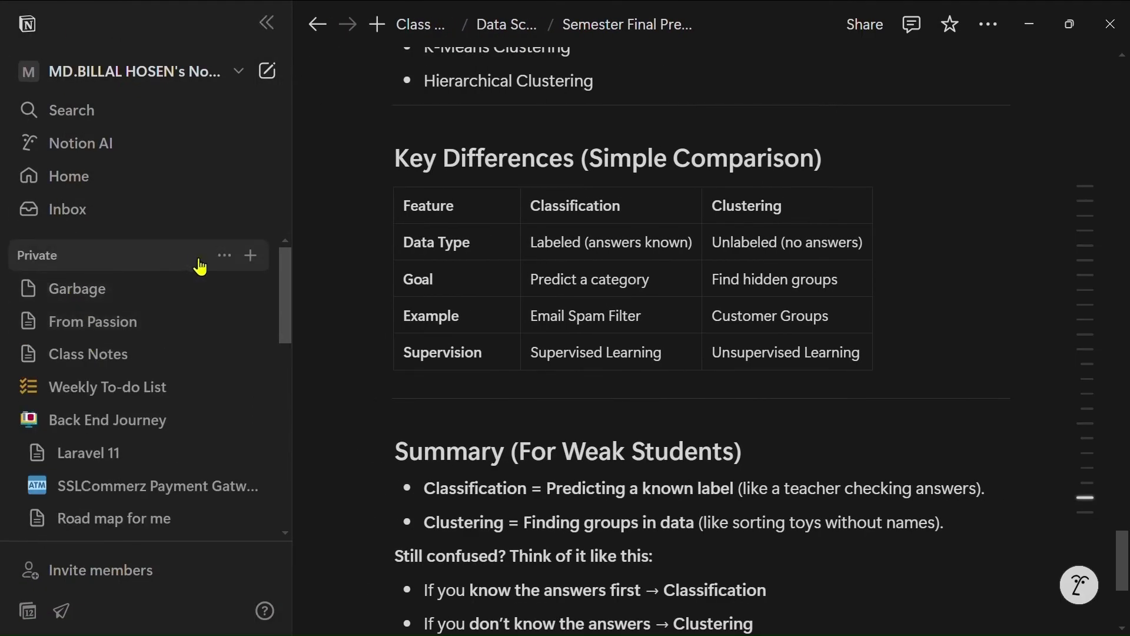
Add a private Notion page titled 'Wireless Networking Note' and move into its body.
left_click(250, 255)
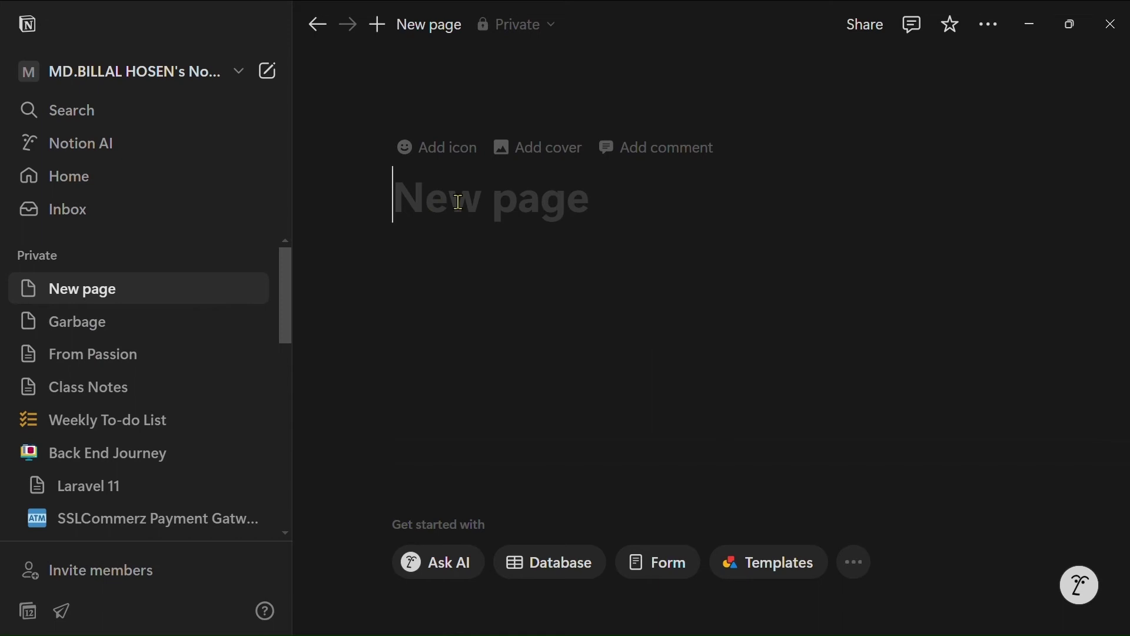
type("Wireles")
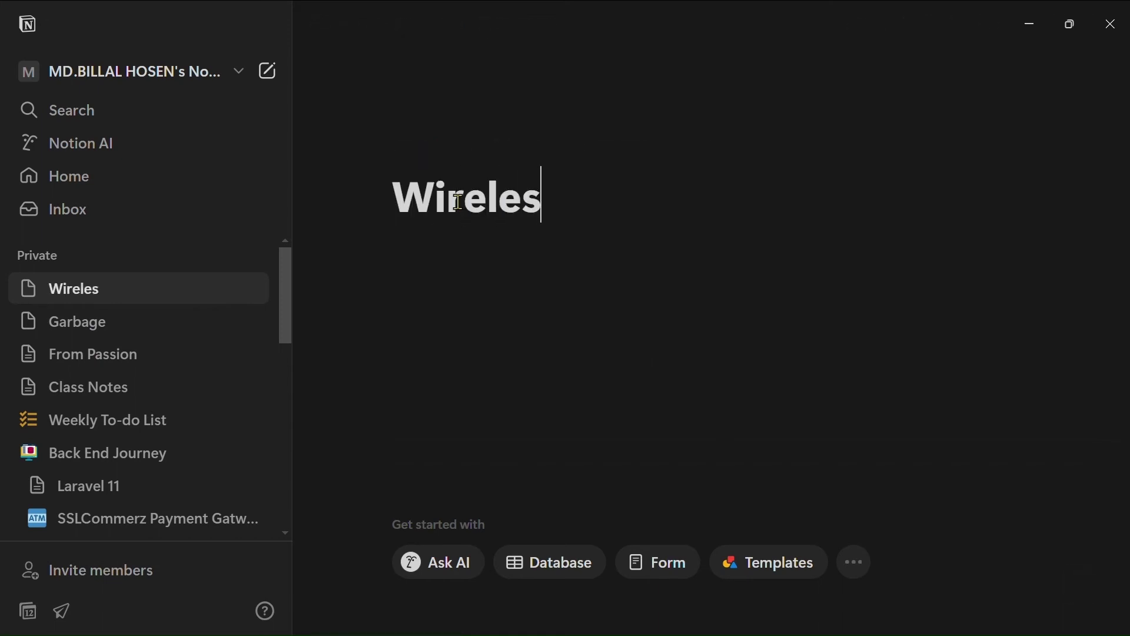
type("s Neto")
key("BackSpace")
type("w")
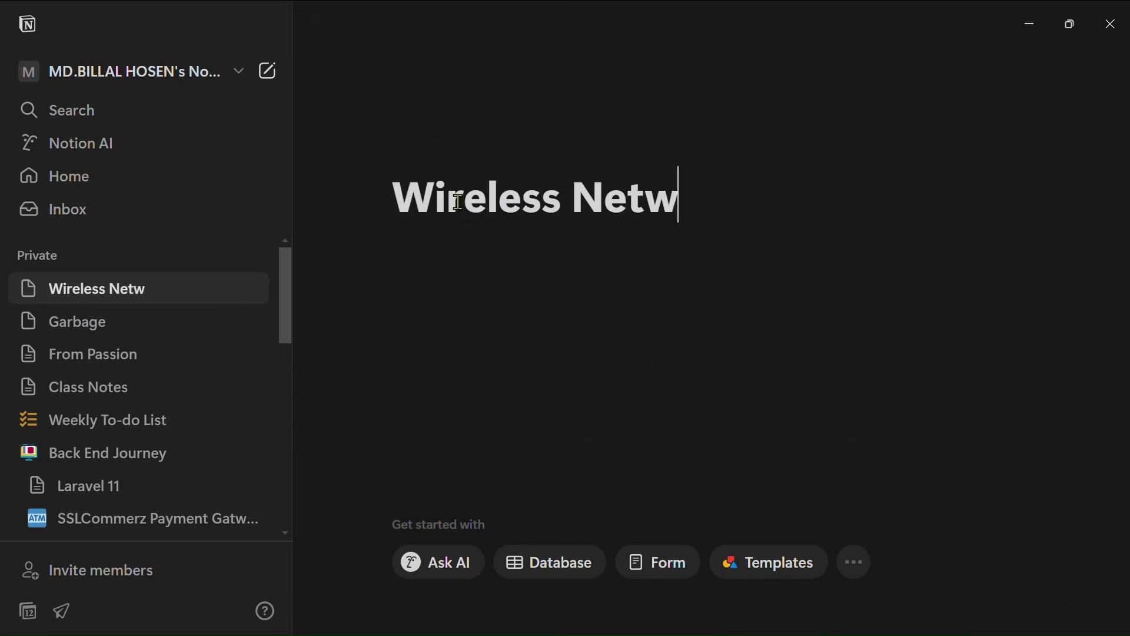
type("orking Note")
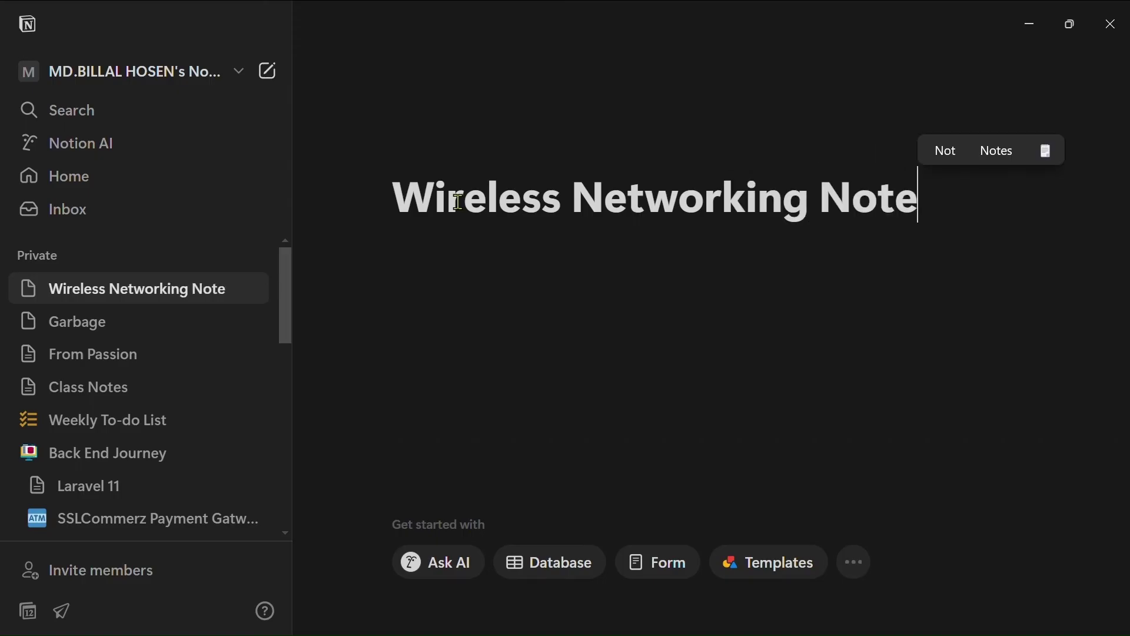
key("Return")
Paste the note into the page, hide the page list, and dismiss the paste suggestions.
key("ctrl+v")
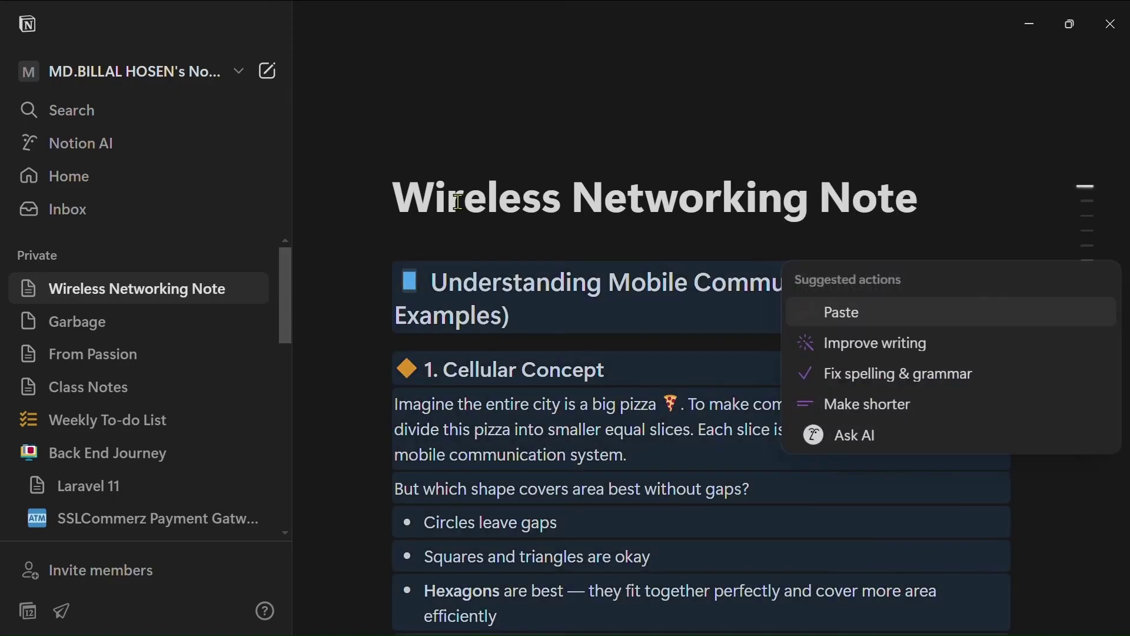
left_click(269, 25)
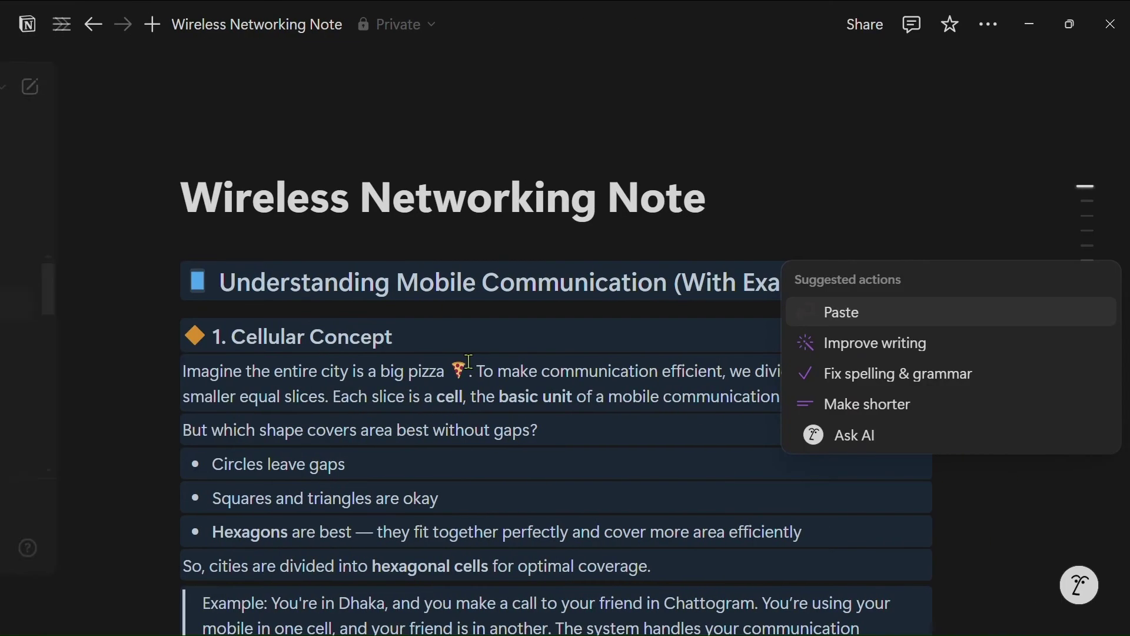
left_click(732, 242)
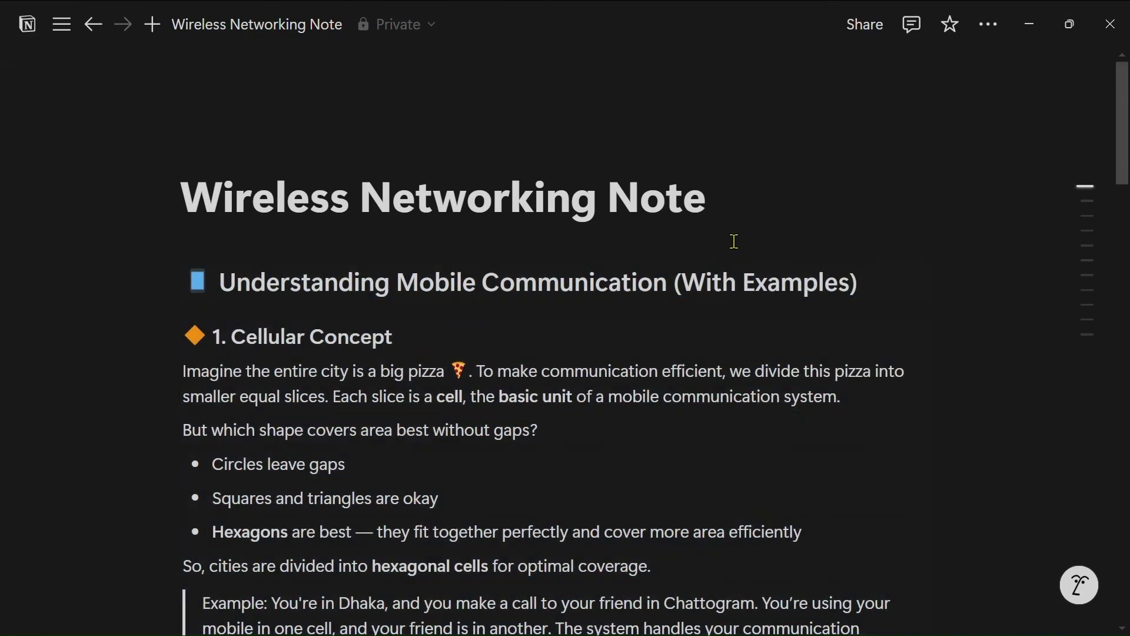
scroll(733, 242, "down", 20)
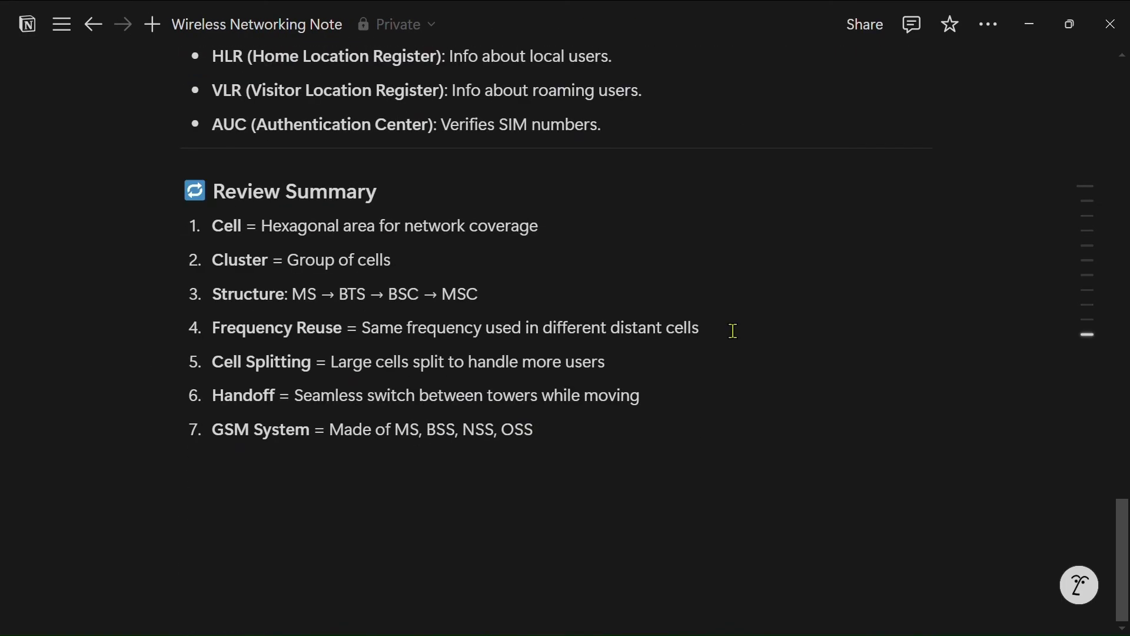
Add an empty plain paragraph after item 7 of the Review Summary.
left_click(545, 405)
left_click(565, 428)
key("Return")
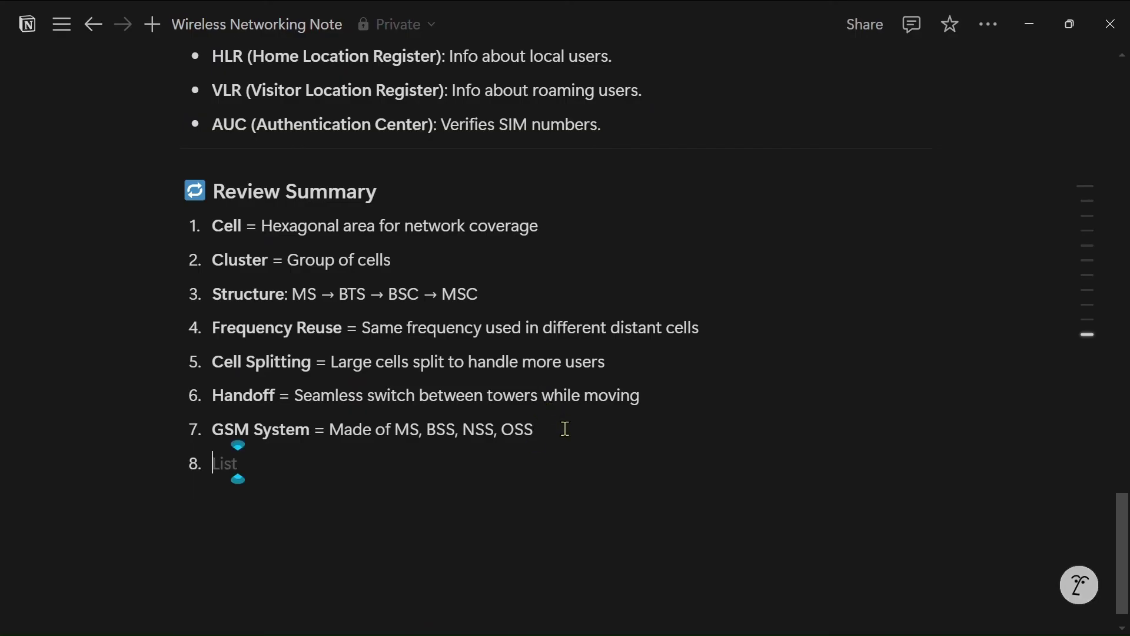
key("Return")
Scroll through the note to confirm it ends with the seven-point Review Summary.
scroll(565, 429, "up", 15)
scroll(566, 425, "up", 15)
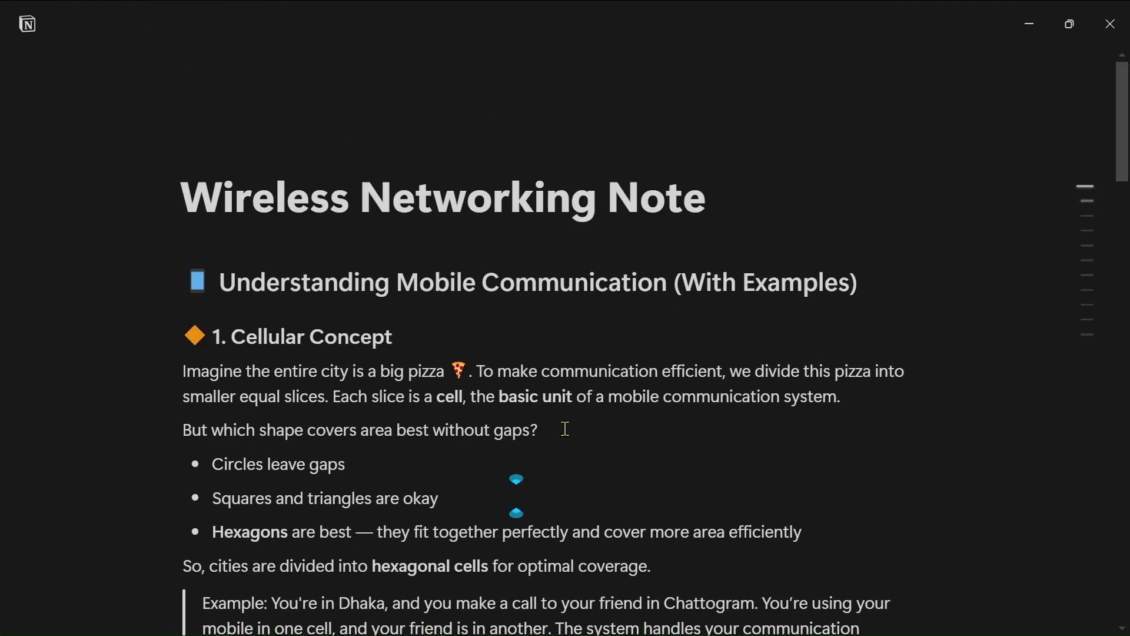
scroll(474, 258, "down", 12)
scroll(475, 259, "down", 10)
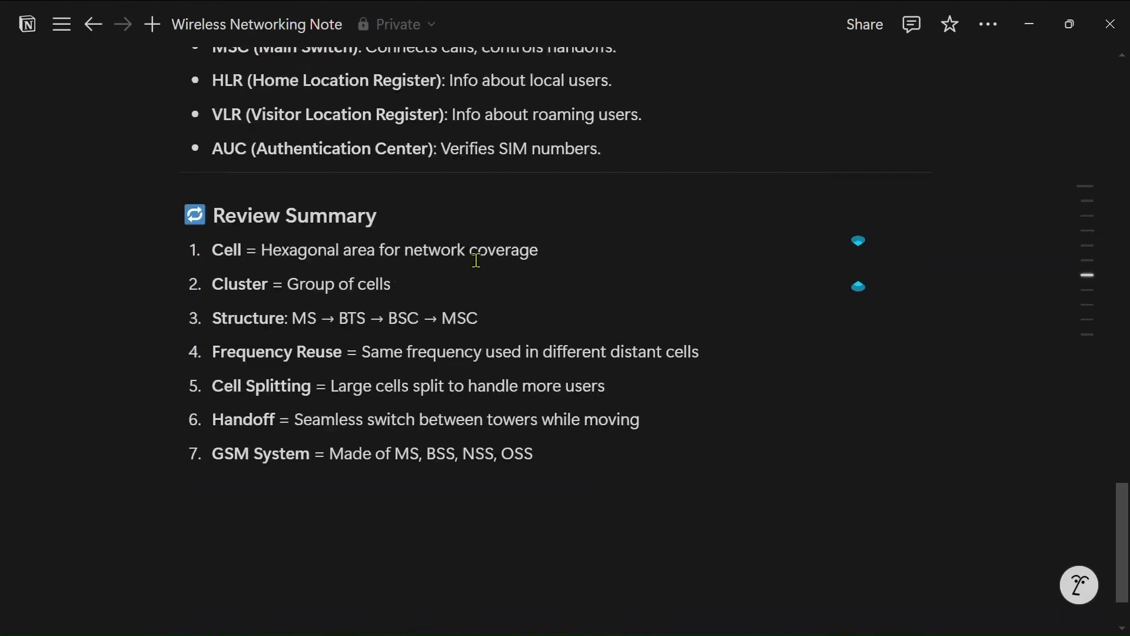
scroll(475, 260, "up", 20)
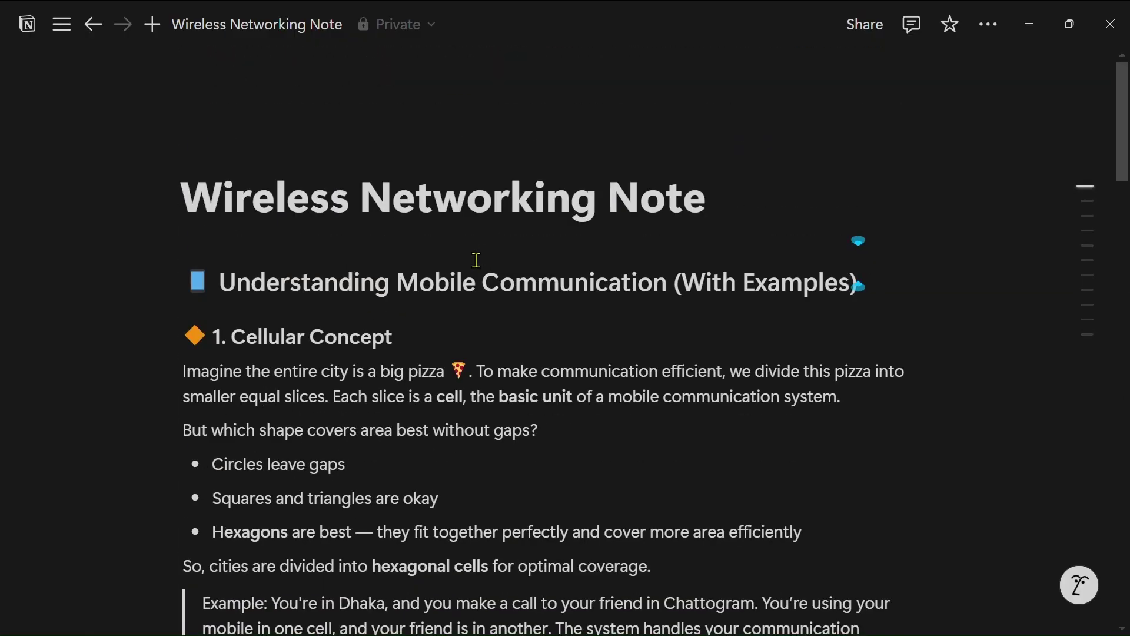
scroll(475, 259, "down", 15)
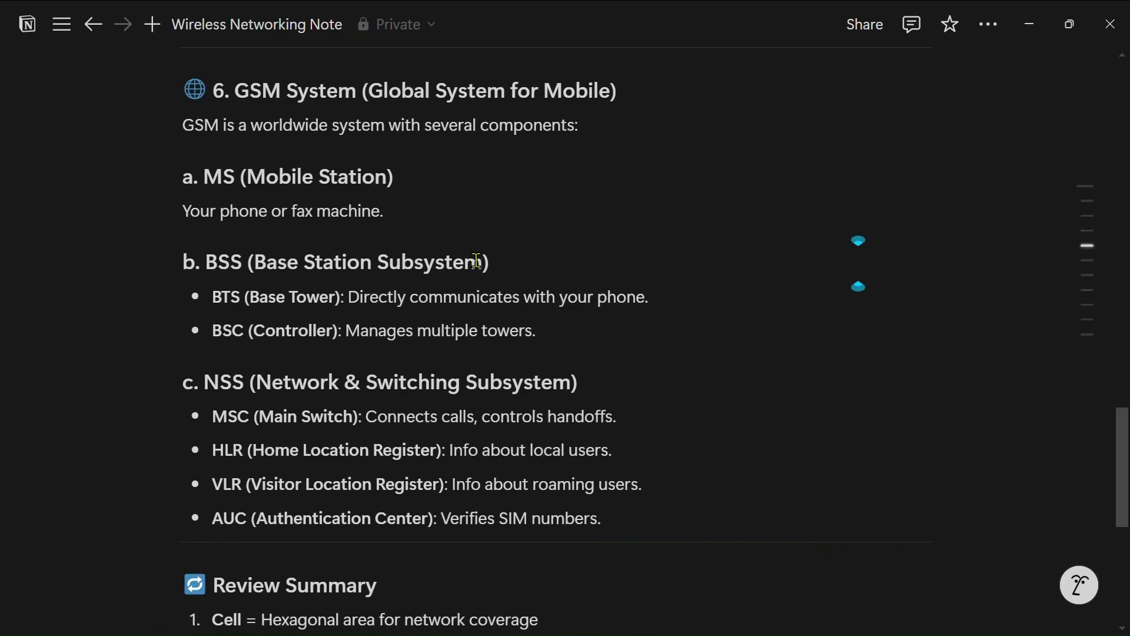
scroll(477, 260, "down", 6)
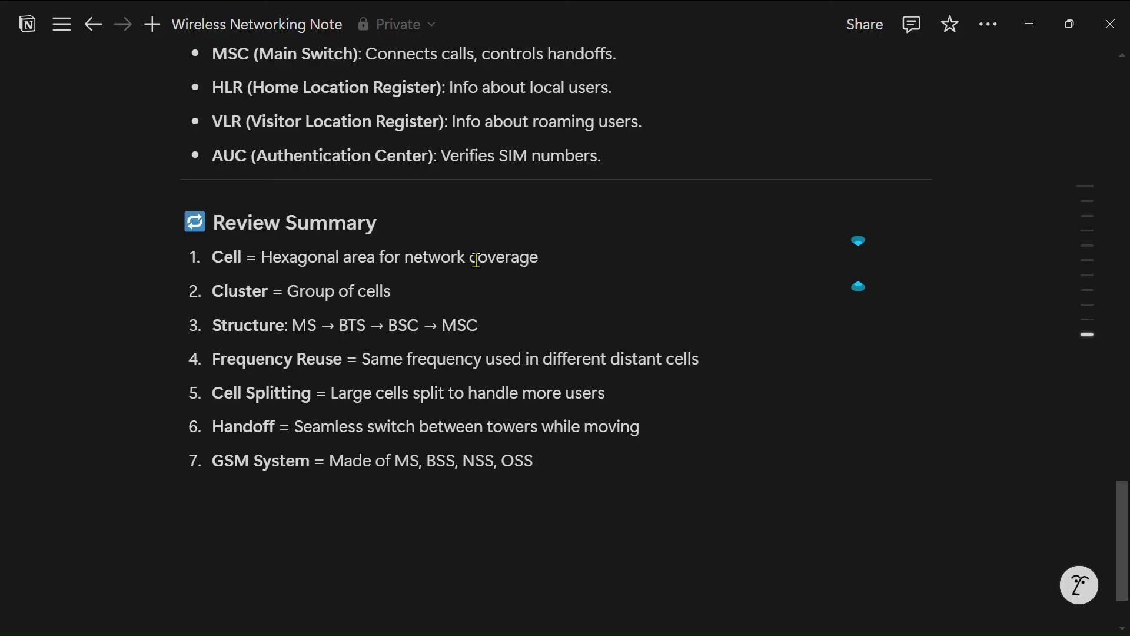